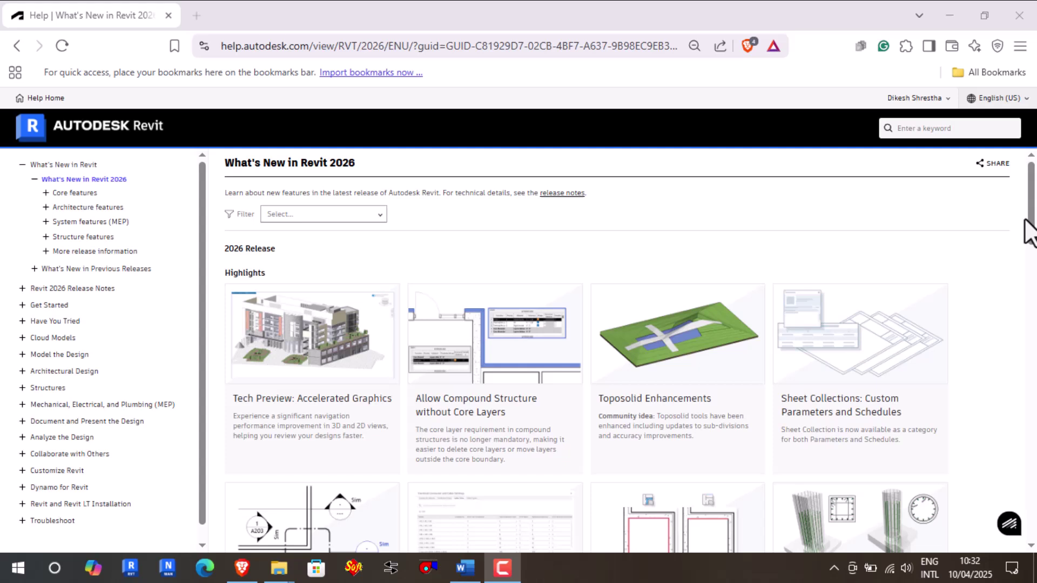
# - Drag the scrollbar down the What's New in Revit 2026 page, past the first row of highlight cards
pyautogui.moveTo(1034, 218); pyautogui.dragTo(1032, 521)
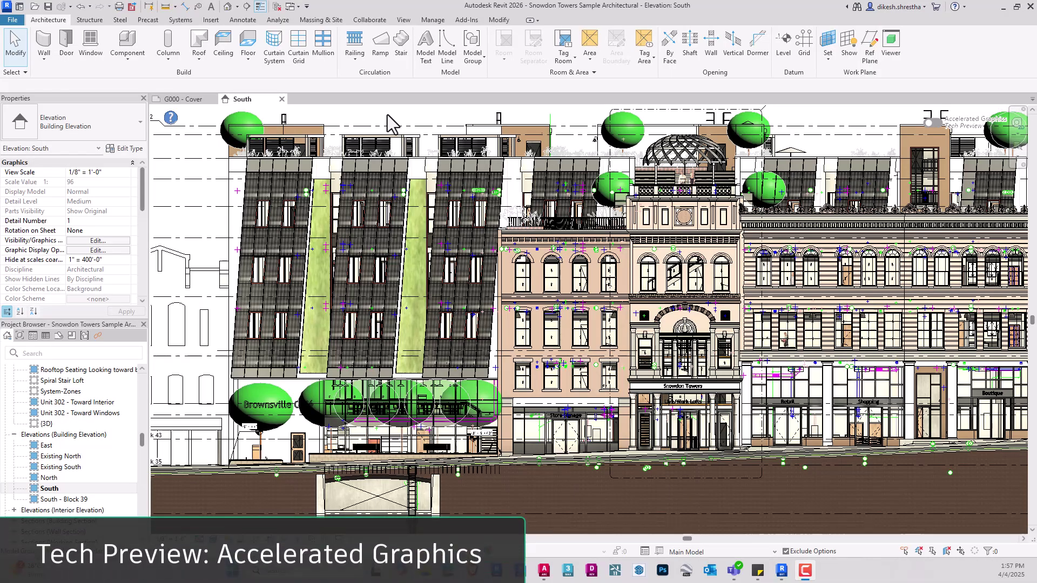
# - Enable the Accelerated Graphics tech preview, then pan the South elevation and orbit the {3D} view
pyautogui.rightClick(387, 115)
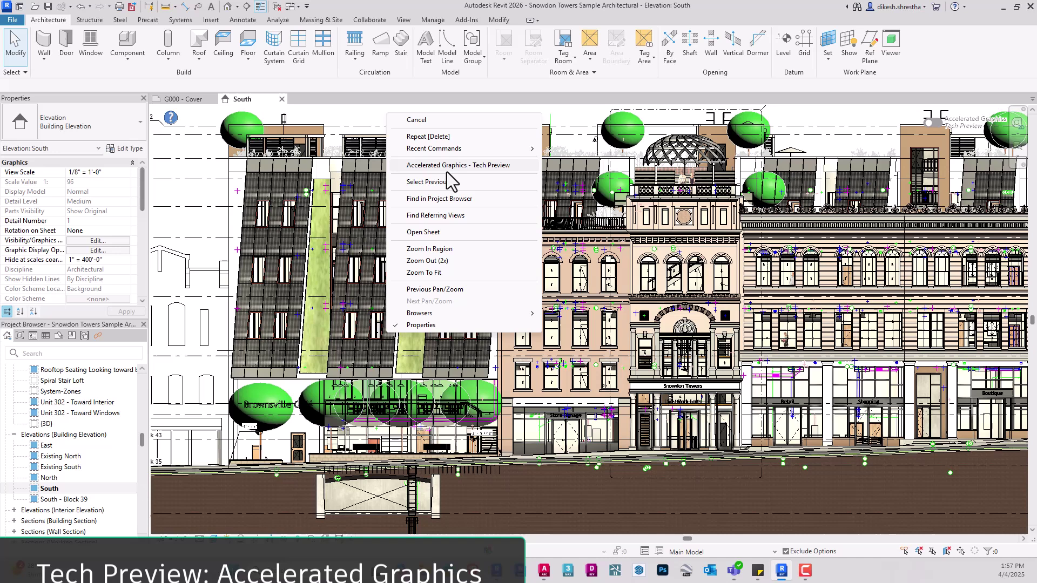
pyautogui.click(370, 116)
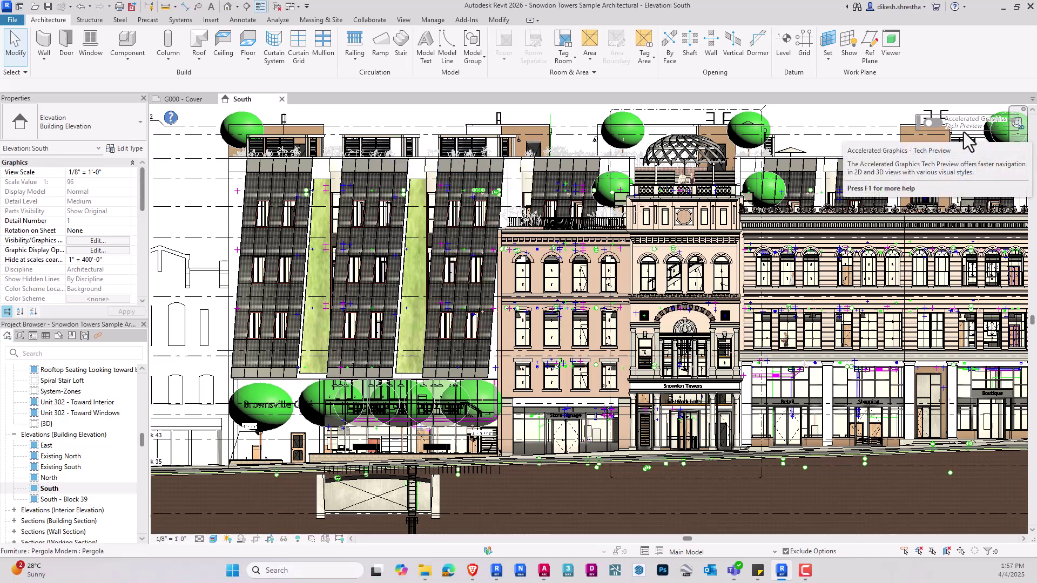
pyautogui.rightClick(1014, 130)
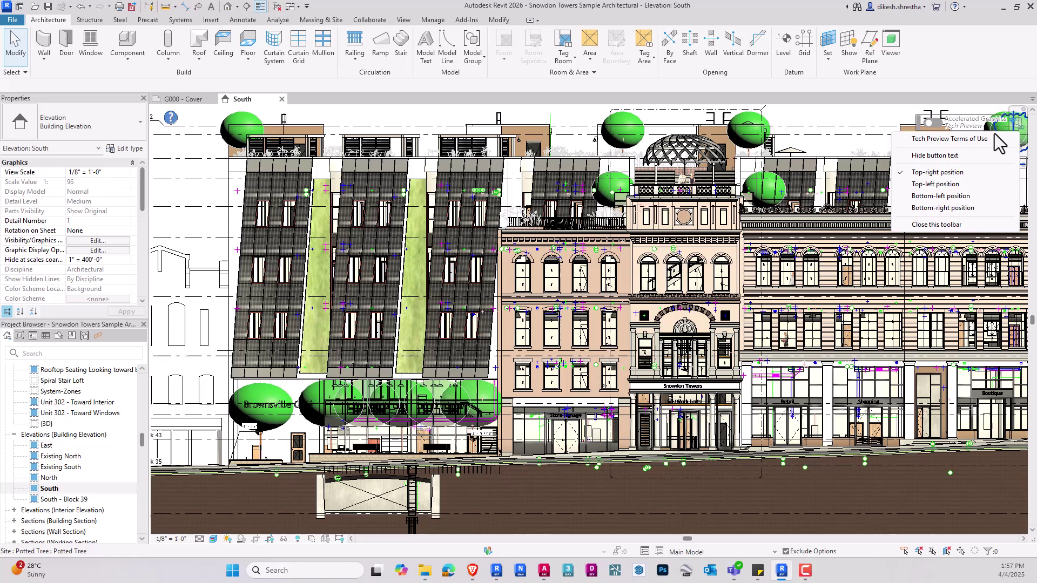
pyautogui.click(969, 59)
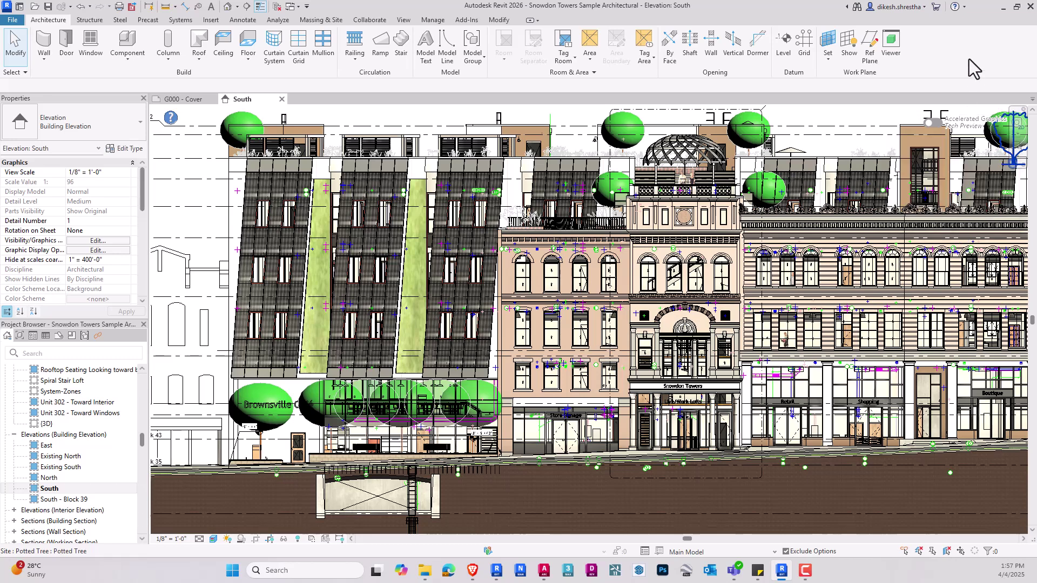
pyautogui.click(938, 129)
pyautogui.click(571, 326)
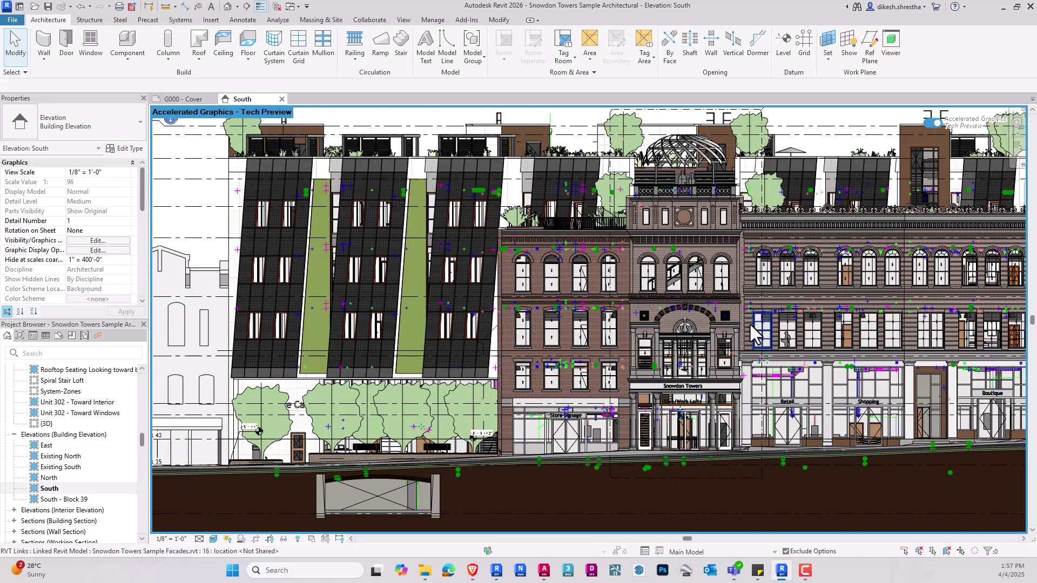
pyautogui.moveTo(758, 342); pyautogui.dragTo(557, 358, button='middle')
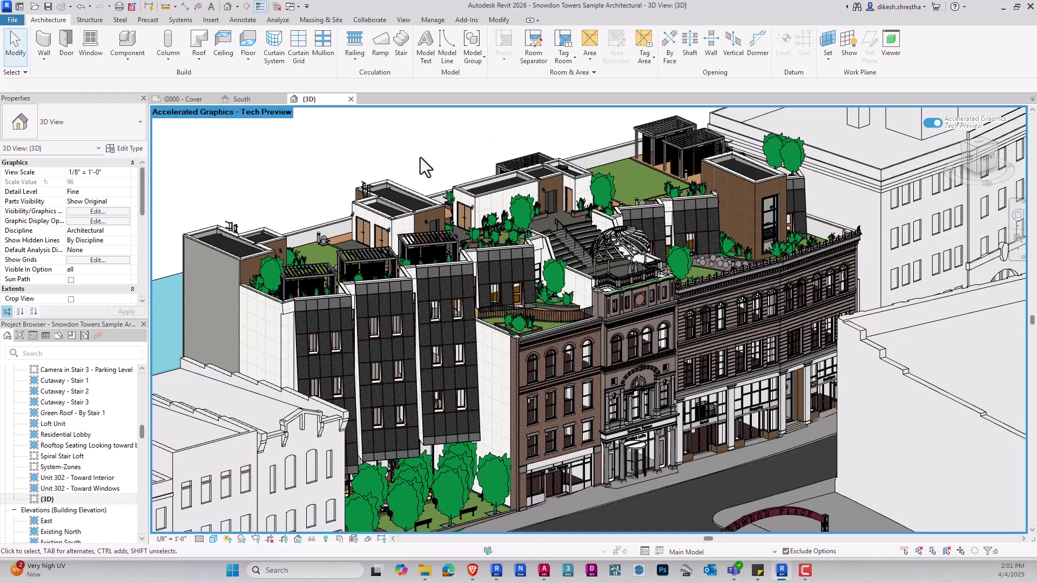
pyautogui.keyDown('shift'); pyautogui.moveTo(482, 182); pyautogui.dragTo(474, 346, button='middle'); pyautogui.keyUp('shift')
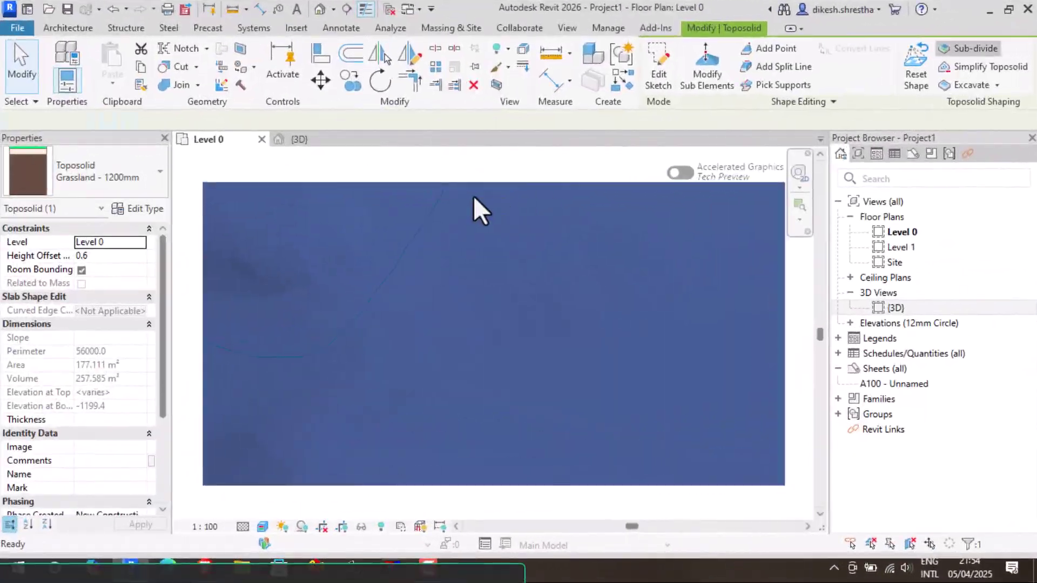
# - Sketch a rectangular path sub-division on the grassland toposolid and view it in 3D
pyautogui.click(970, 48)
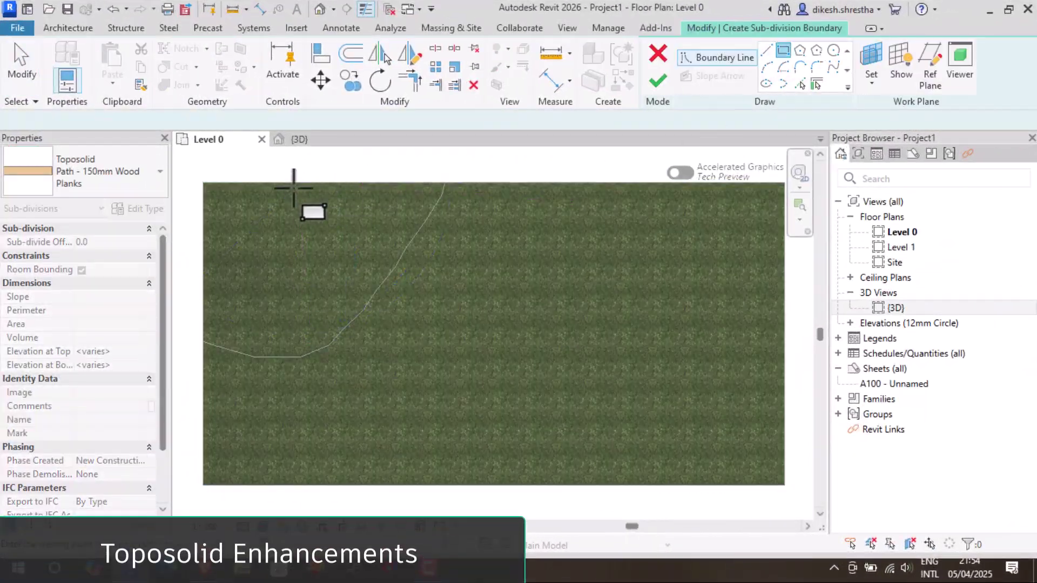
pyautogui.click(297, 183)
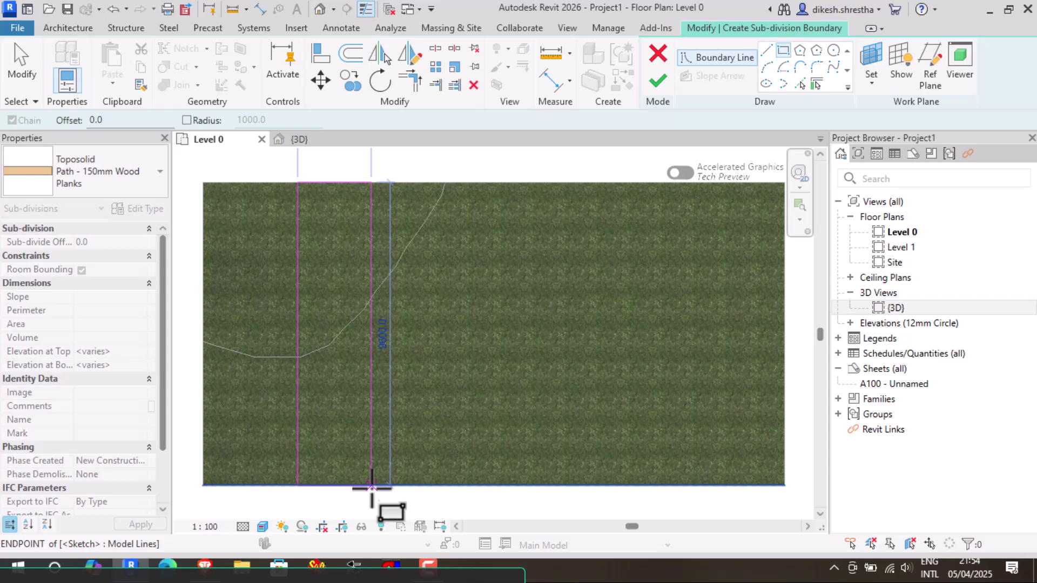
pyautogui.click(372, 485)
pyautogui.click(657, 81)
pyautogui.click(303, 140)
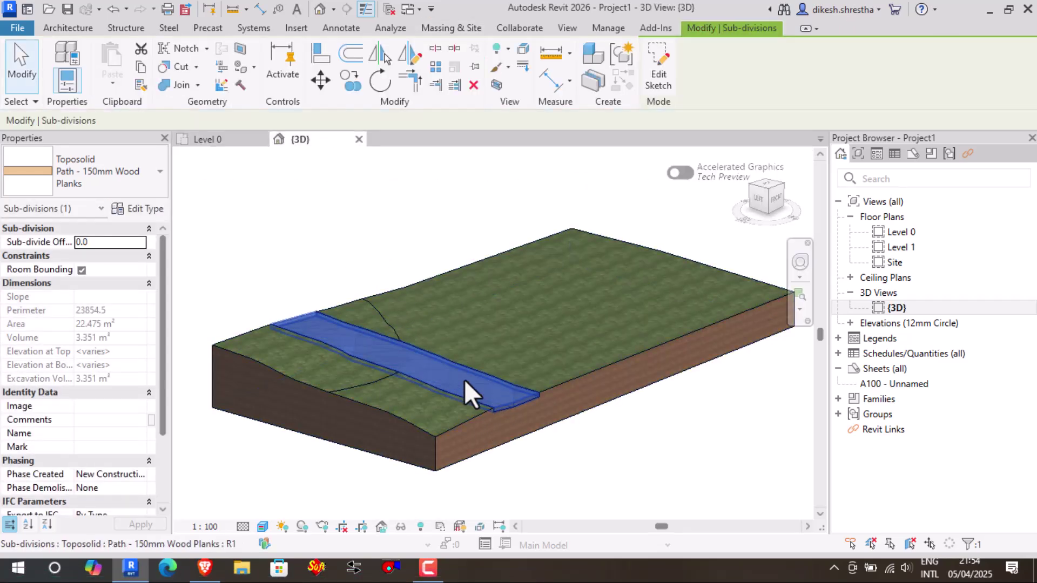
# - Give the path a 150 Sub-divide Offset and change the crossing path to Path - 350mm Concrete
pyautogui.click(531, 477)
pyautogui.click(515, 402)
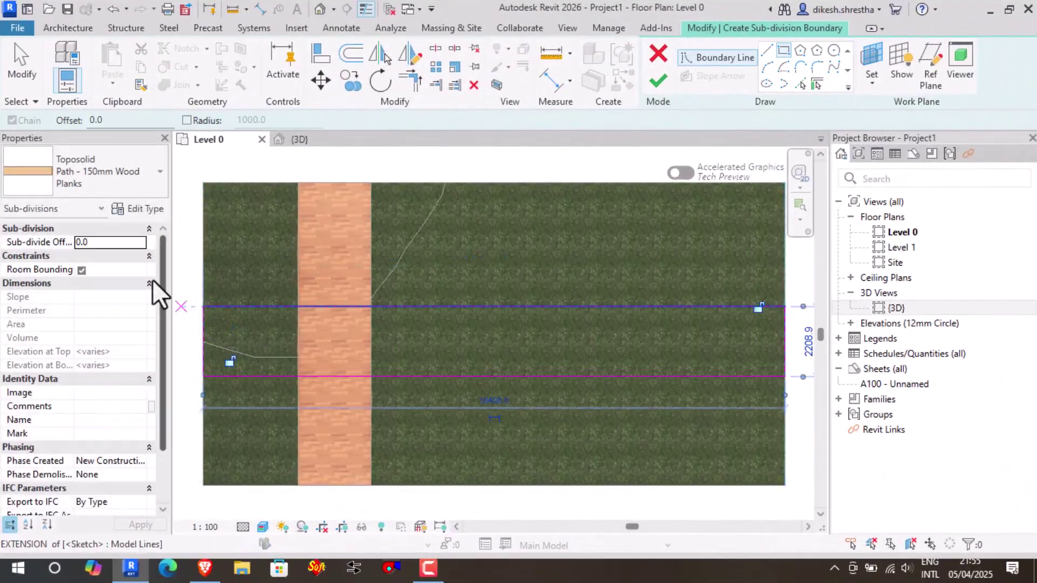
pyautogui.write('150')
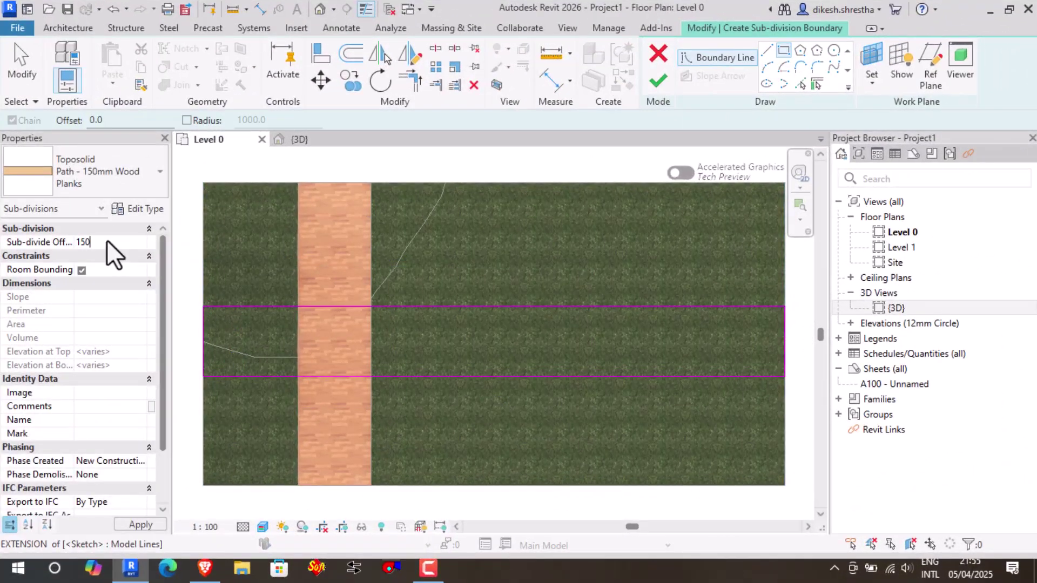
pyautogui.click(658, 80)
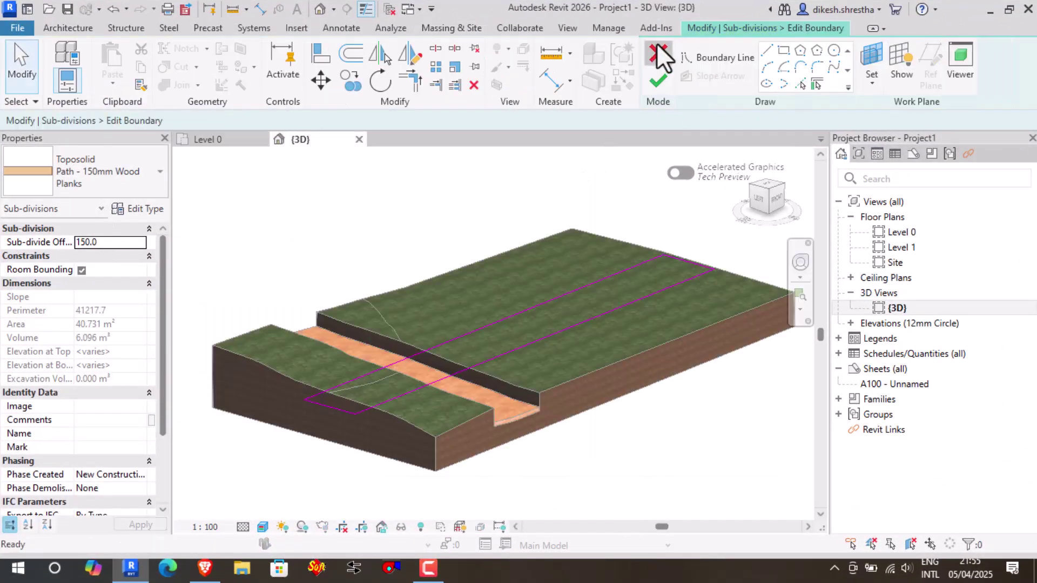
pyautogui.click(657, 81)
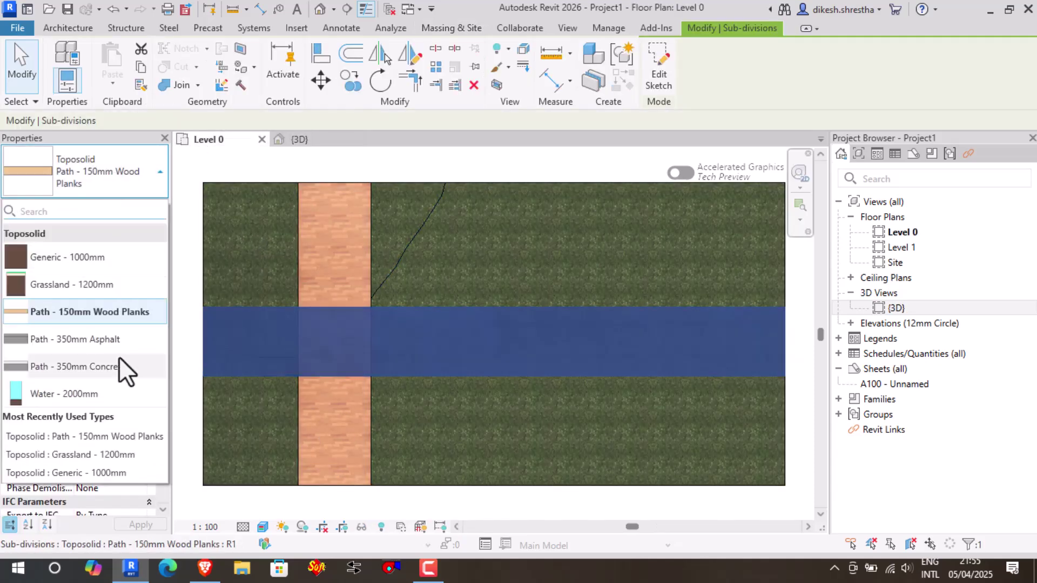
pyautogui.click(120, 366)
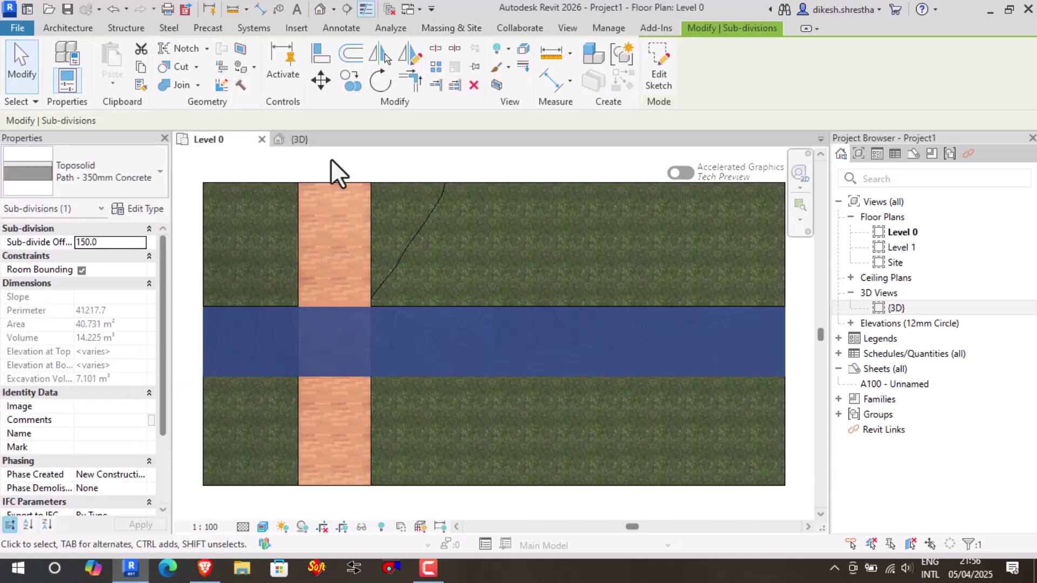
pyautogui.click(338, 171)
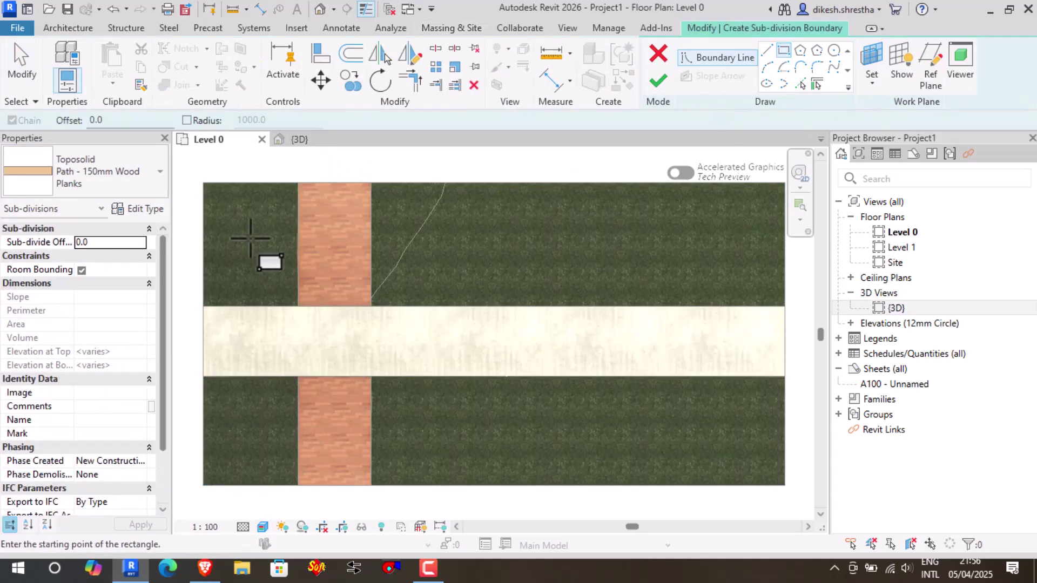
# - Sketch a new rectangle sub-division and rotate it 45° with RO before finishing
pyautogui.click(248, 222)
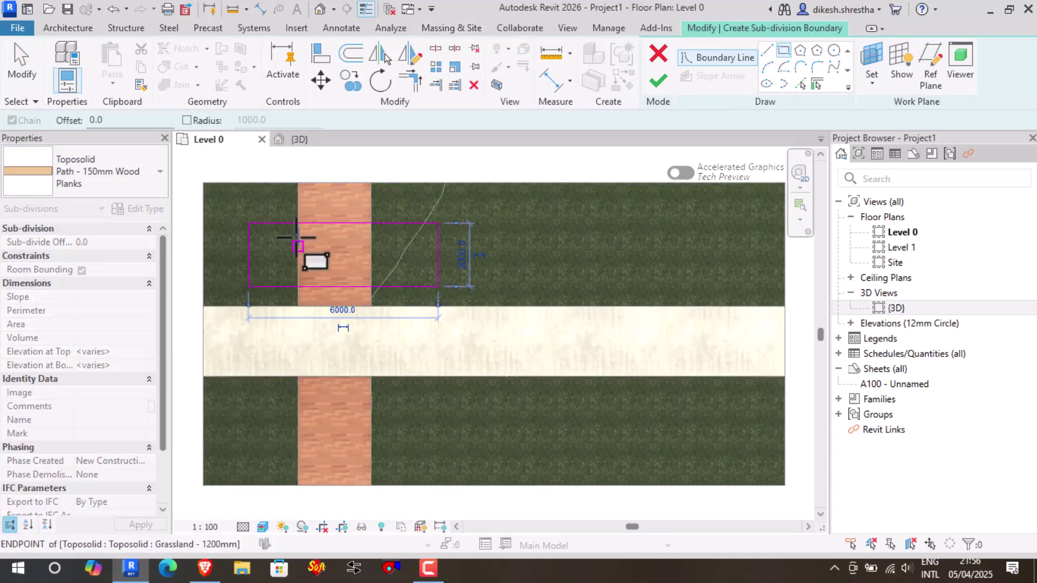
pyautogui.click(438, 287)
pyautogui.press('r')
pyautogui.press('o')
pyautogui.click(347, 222)
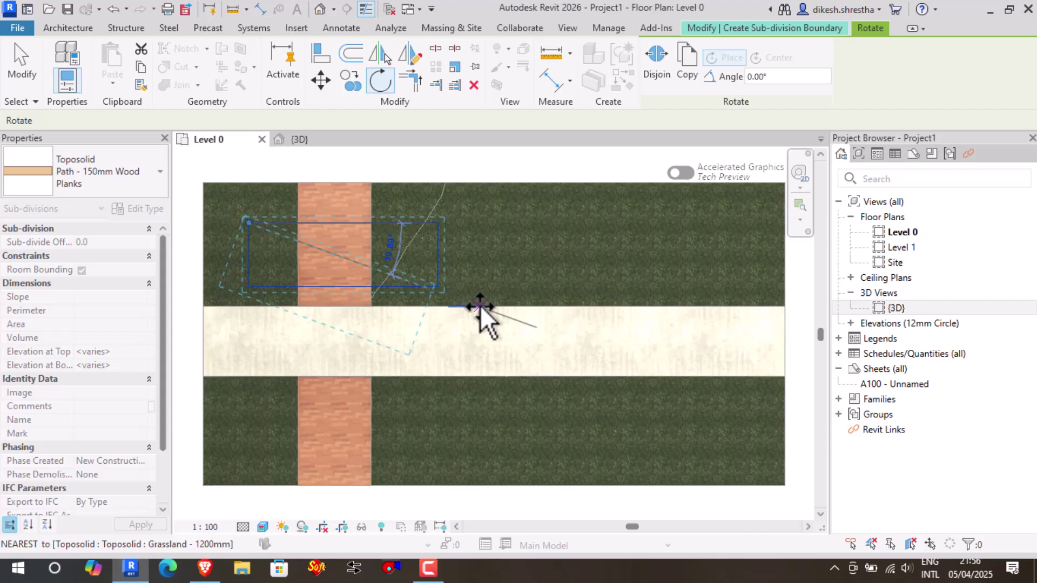
pyautogui.click(312, 287)
pyautogui.click(658, 81)
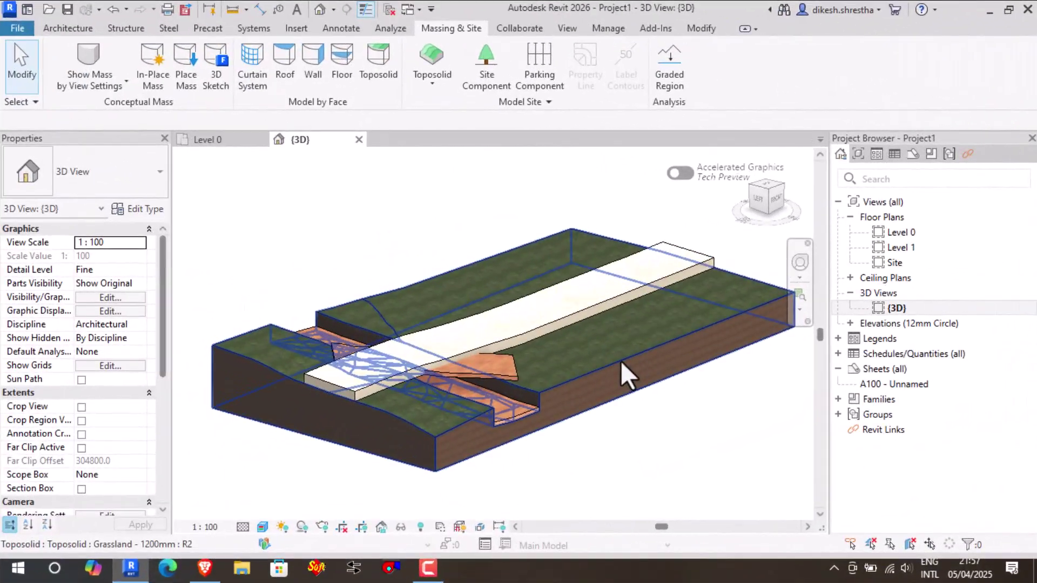
pyautogui.click(620, 361)
pyautogui.scroll(-10, 159, 445)
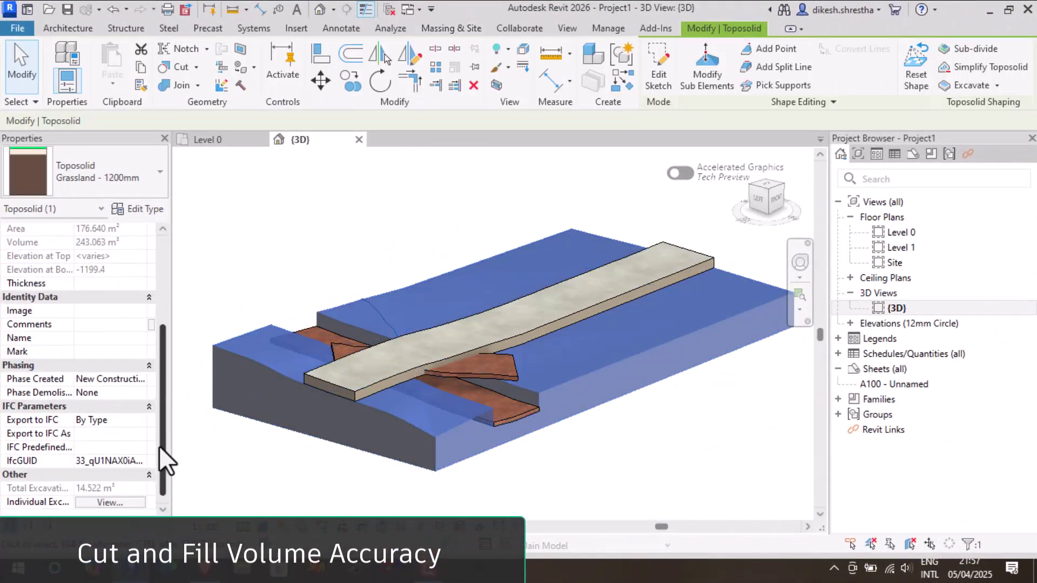
pyautogui.click(129, 488)
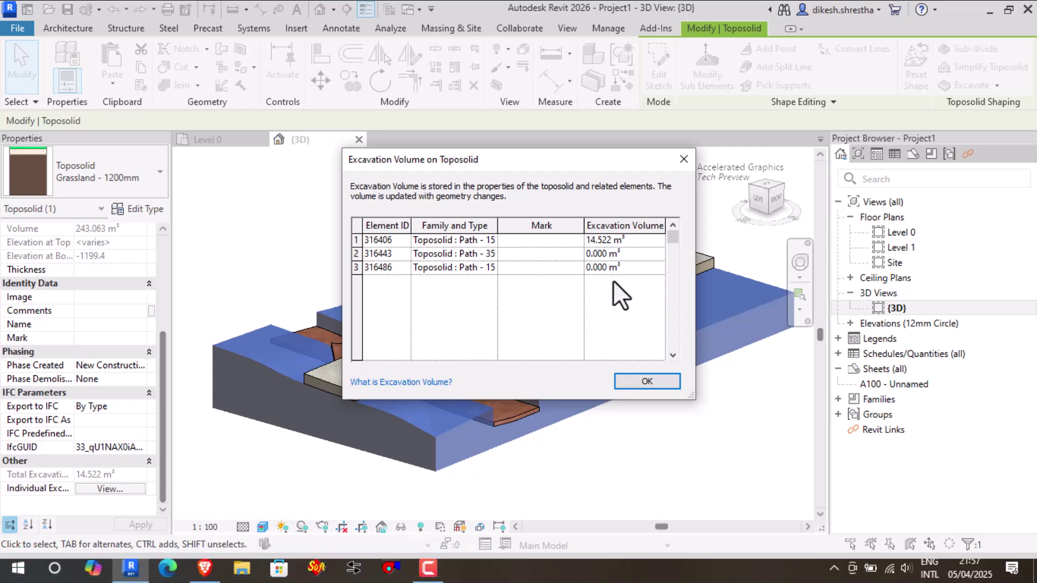
pyautogui.click(637, 382)
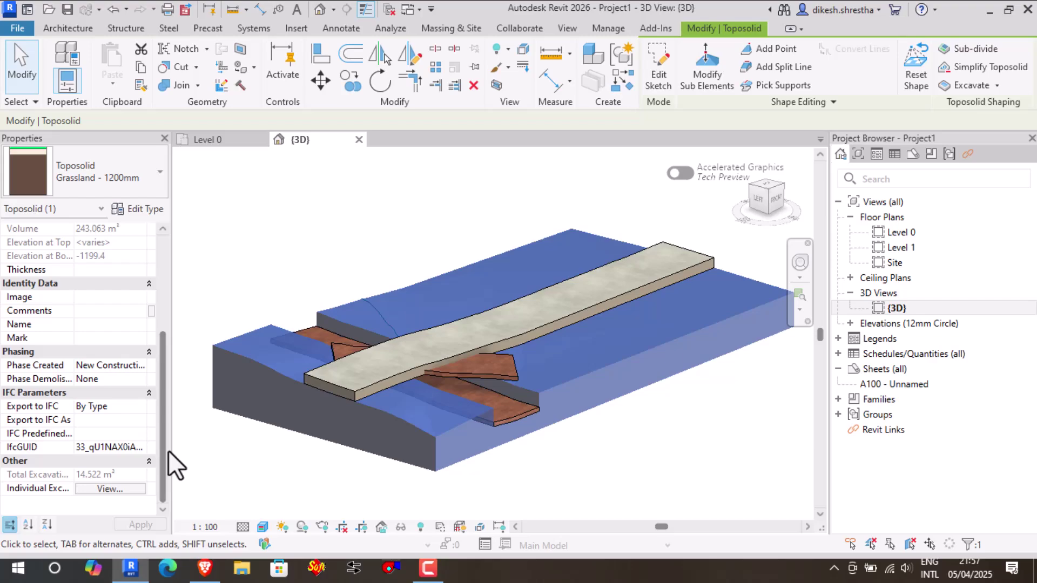
pyautogui.scroll(5, 102, 306)
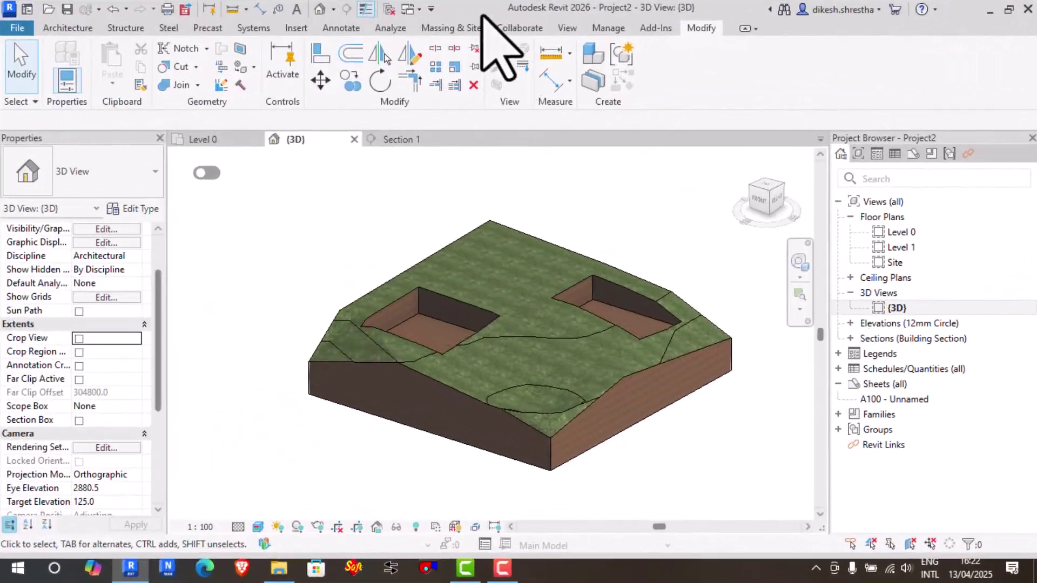
# - Tick Enable in Model Site's Topography Cut Void Stability settings, then view Section 1
pyautogui.click(463, 28)
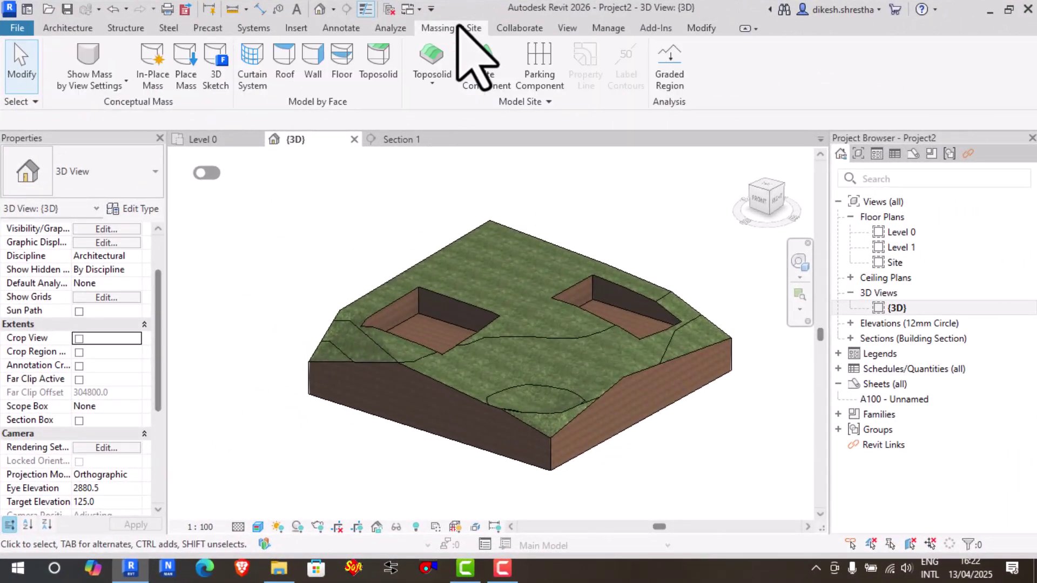
pyautogui.click(492, 102)
pyautogui.click(512, 138)
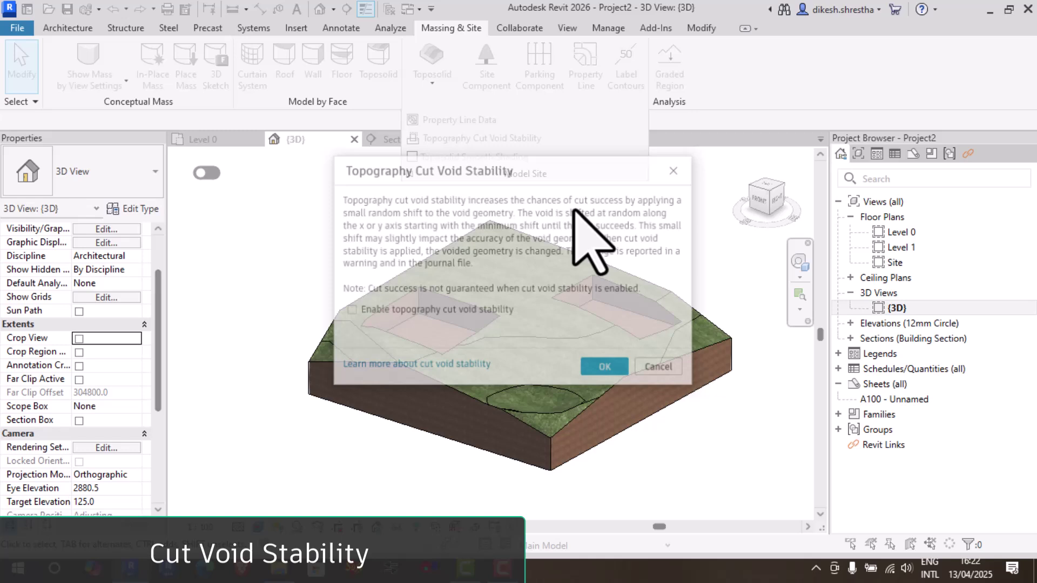
pyautogui.click(349, 310)
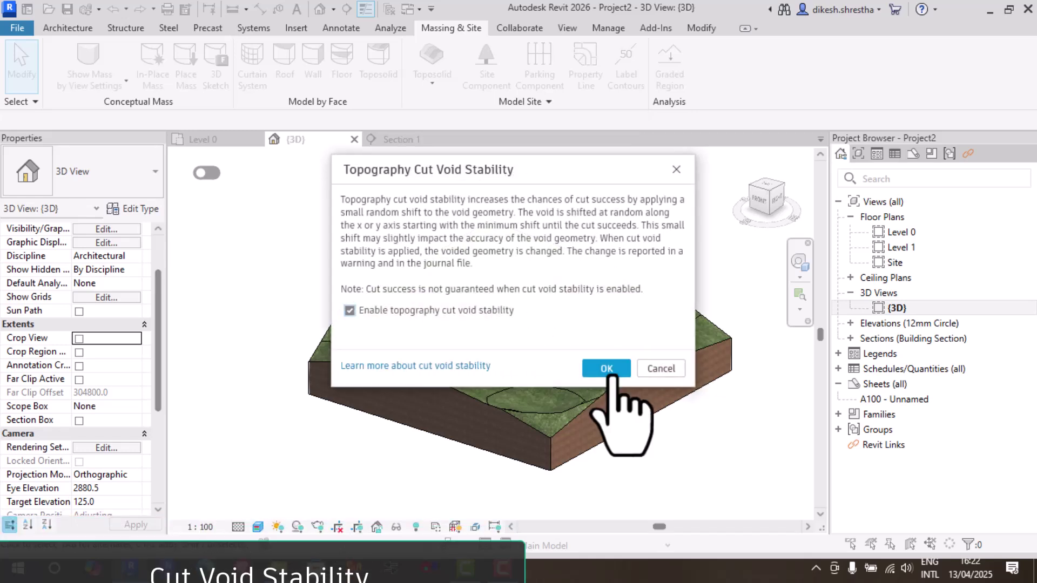
pyautogui.click(606, 368)
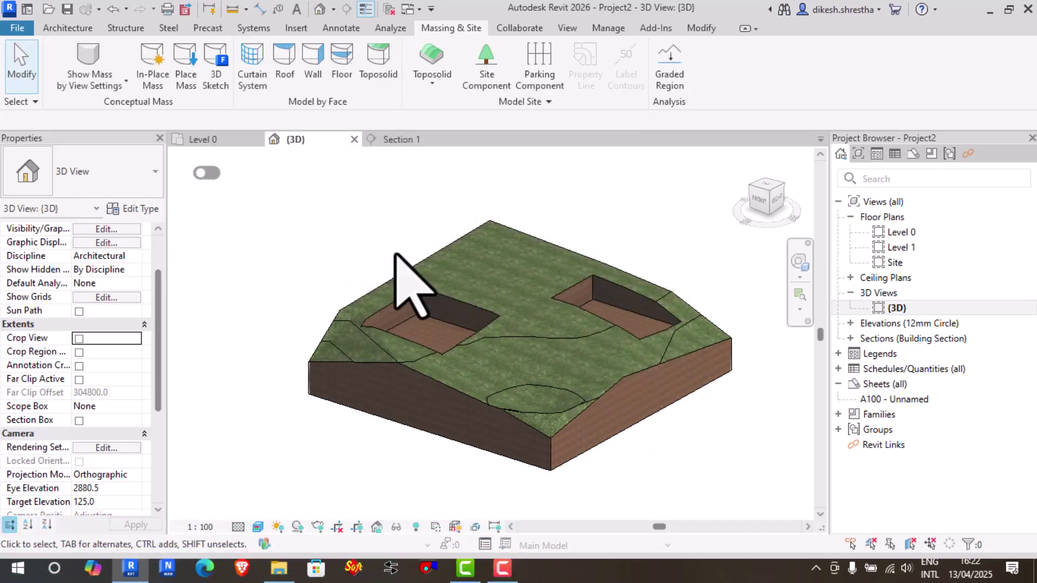
pyautogui.click(400, 140)
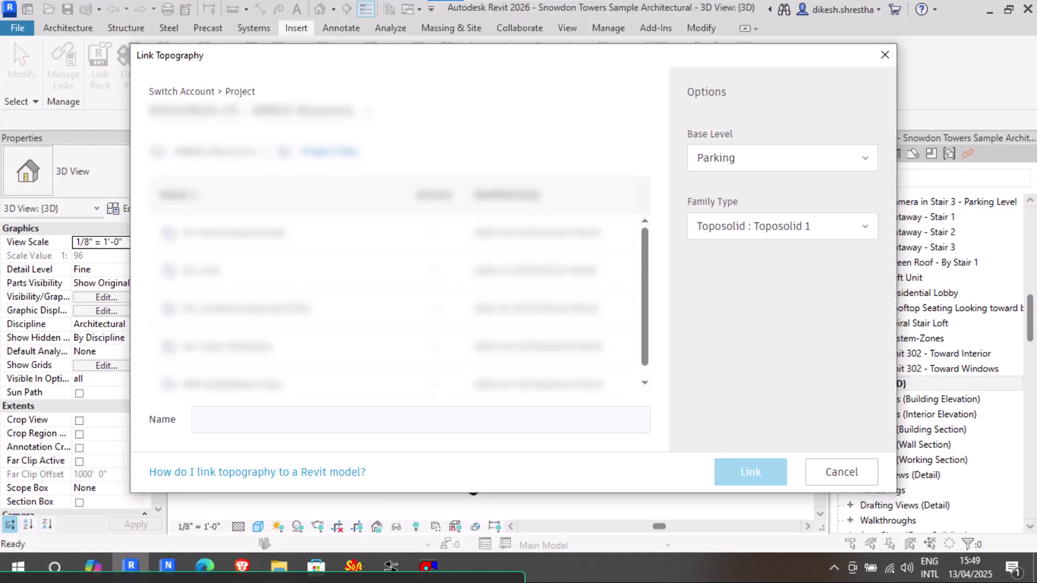
# - Open the Base Level dropdown in the Link Topography options to pick Parking
pyautogui.click(781, 157)
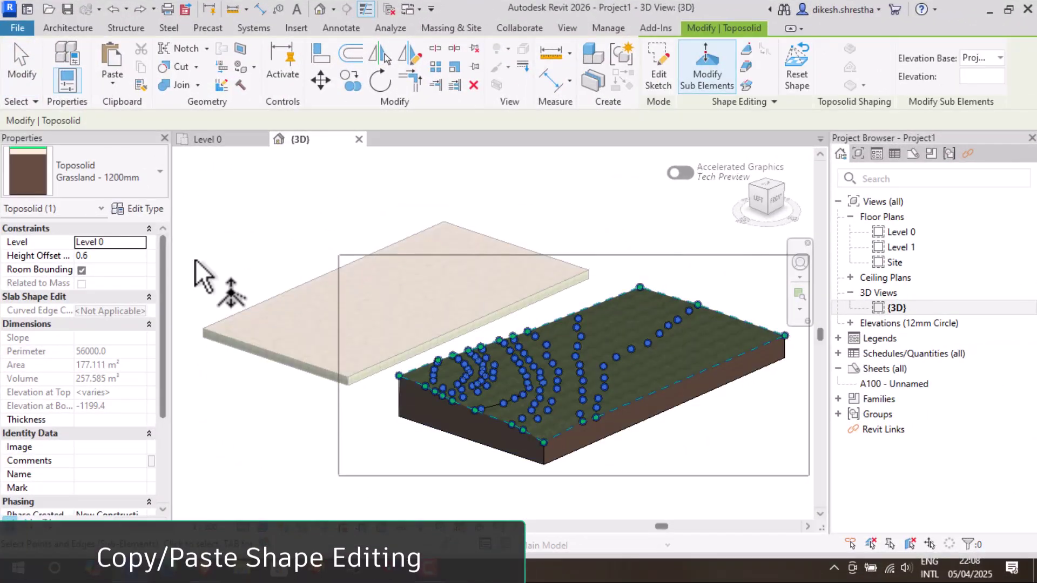
# - Paste the copied shape points onto the flat floor with Ctrl+V in Modify Sub Elements
pyautogui.click(583, 271)
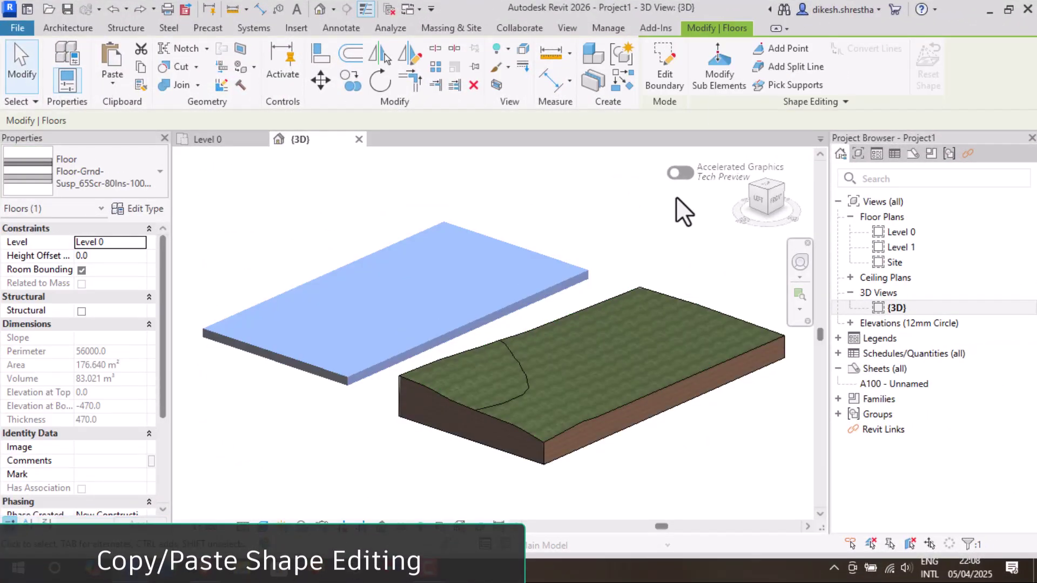
pyautogui.click(722, 67)
pyautogui.hotkey('ctrl', 'v')
pyautogui.click(348, 378)
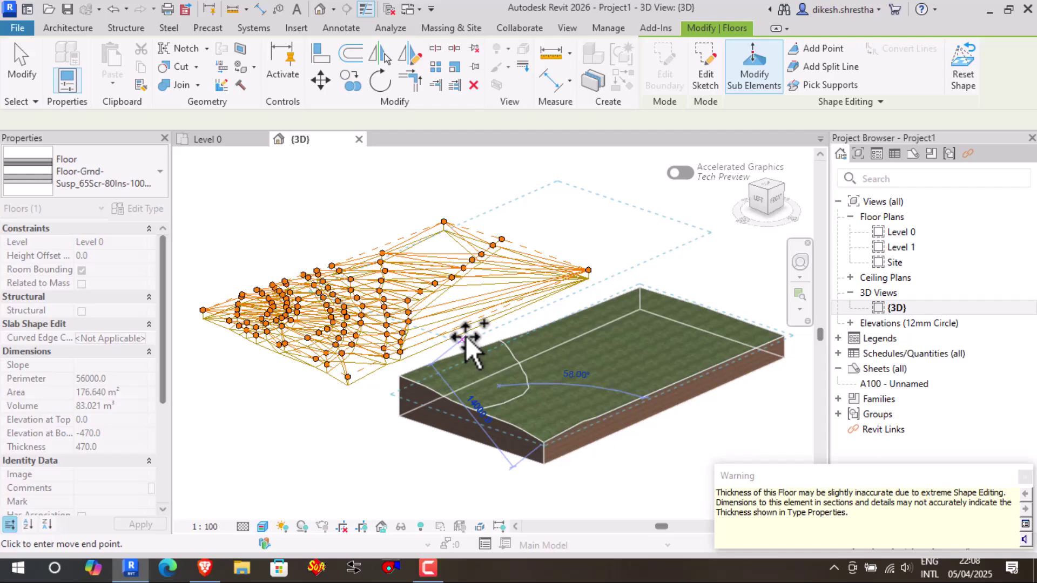
pyautogui.press('Escape')
pyautogui.keyDown('shift'); pyautogui.moveTo(574, 363); pyautogui.dragTo(523, 457, button='middle'); pyautogui.keyUp('shift')
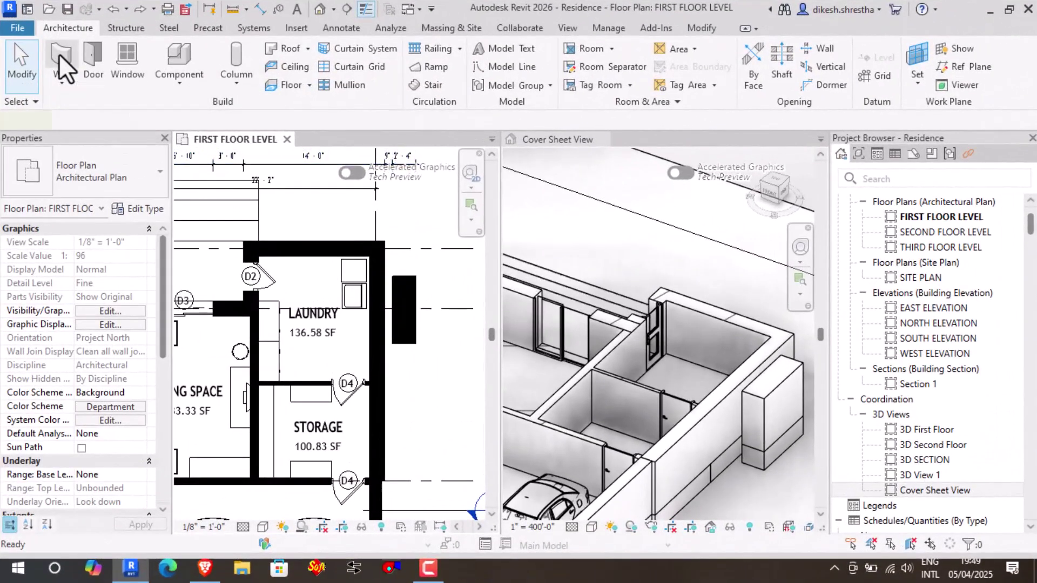
# - Place walls By Room around the Laundry room, then one By Segment on the Storage boundary
pyautogui.click(59, 54)
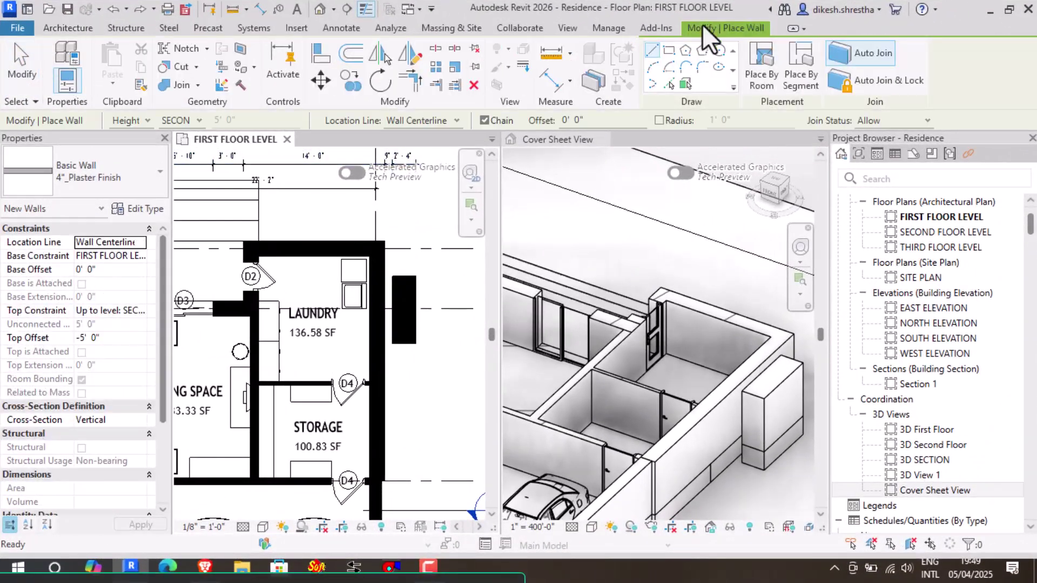
pyautogui.click(762, 69)
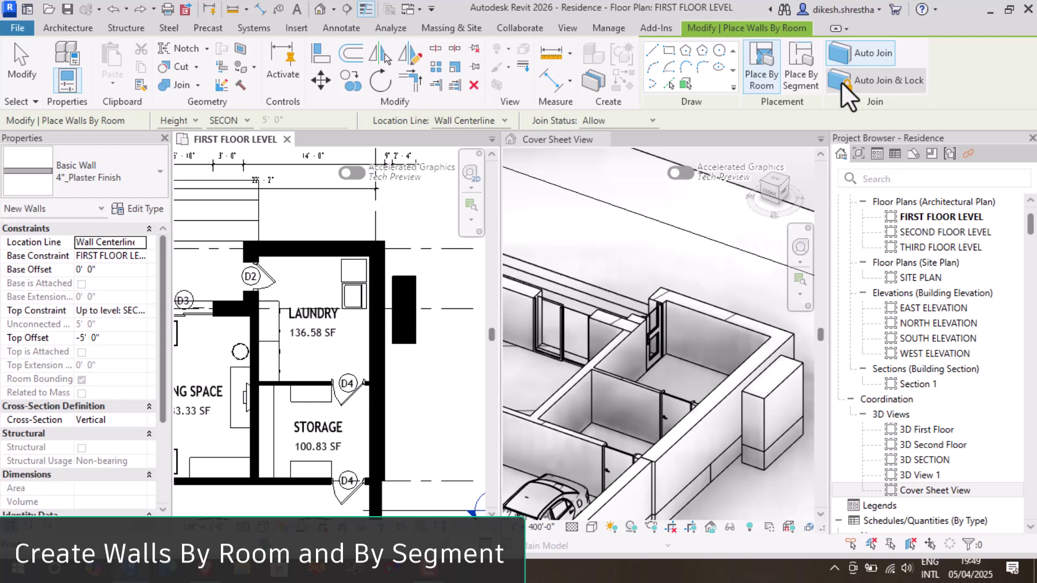
pyautogui.click(301, 267)
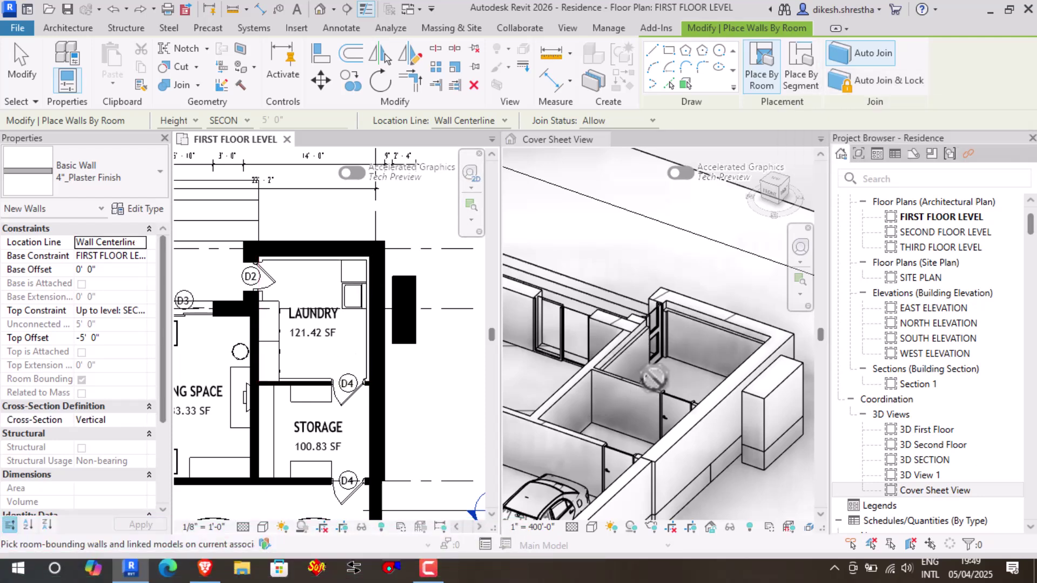
pyautogui.click(800, 69)
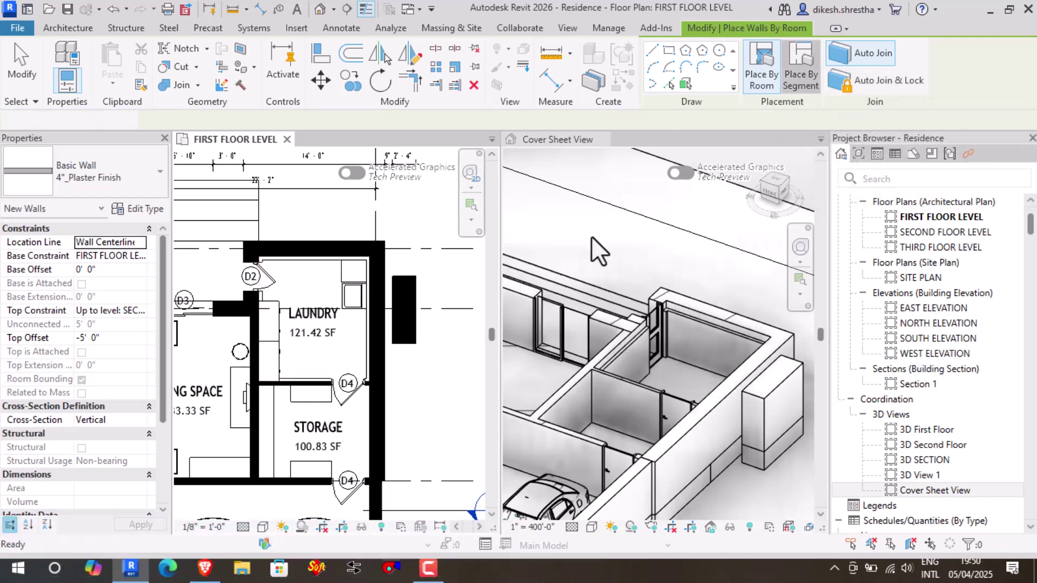
pyautogui.click(271, 432)
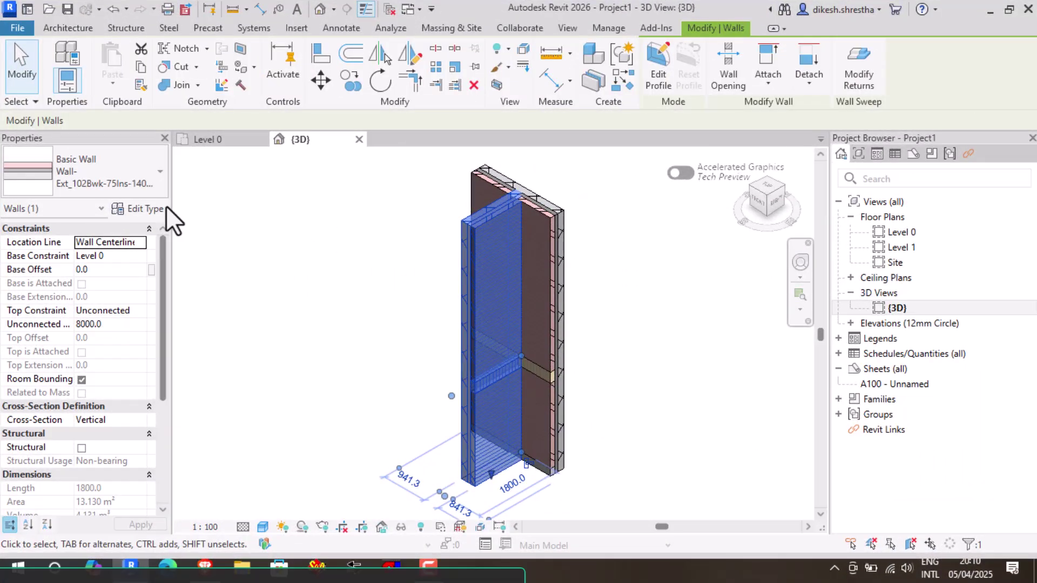
# - In the wall type's structure, move the concrete Structure layer Up above the Core Boundary
pyautogui.click(153, 210)
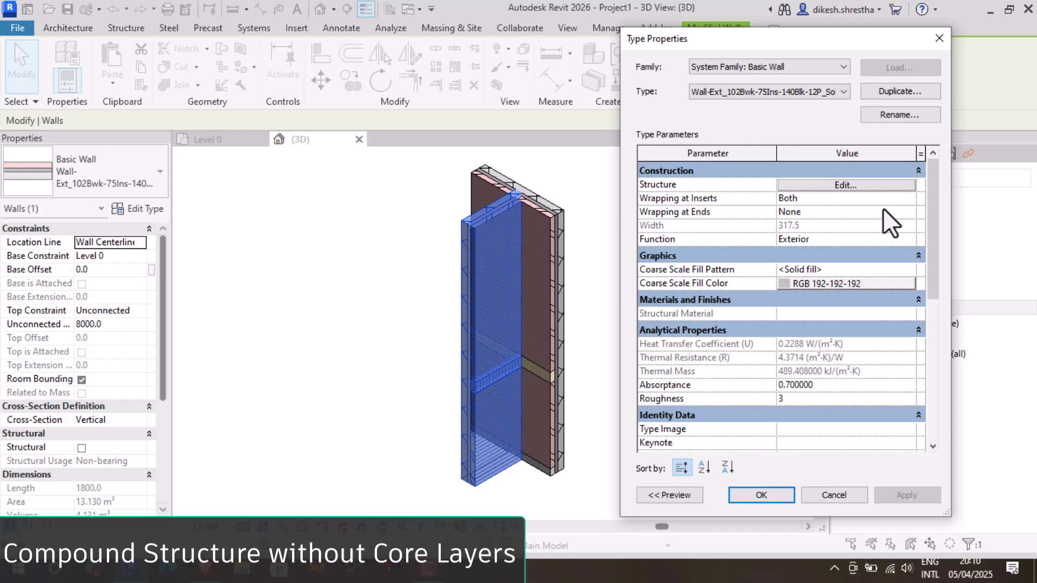
pyautogui.click(908, 185)
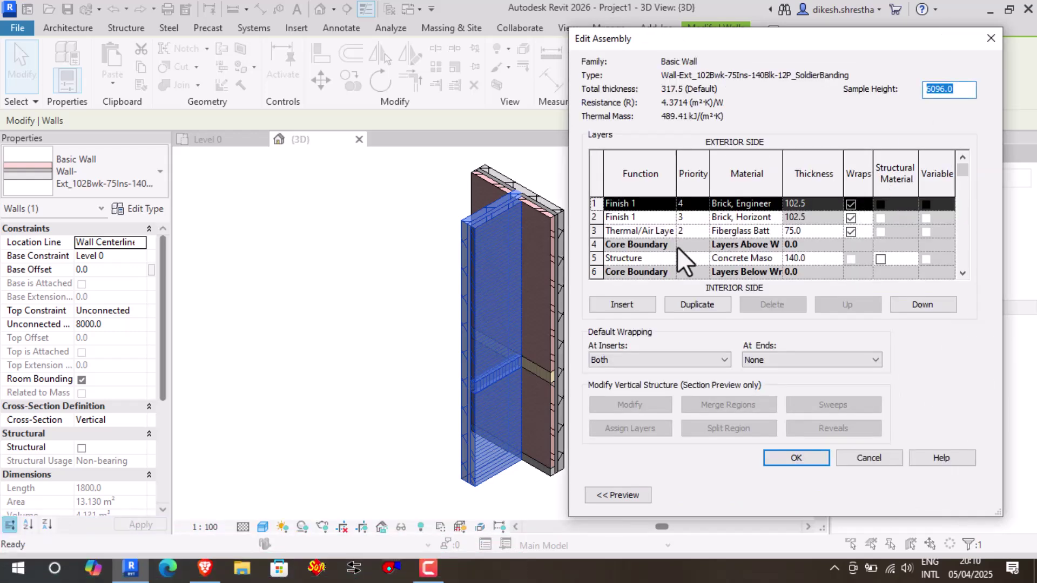
pyautogui.click(596, 258)
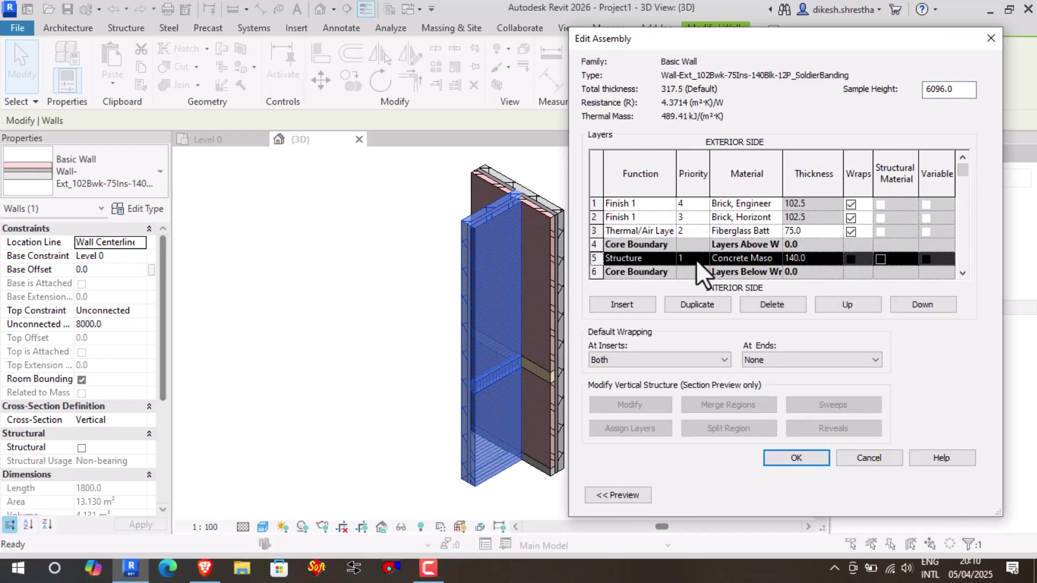
pyautogui.click(849, 305)
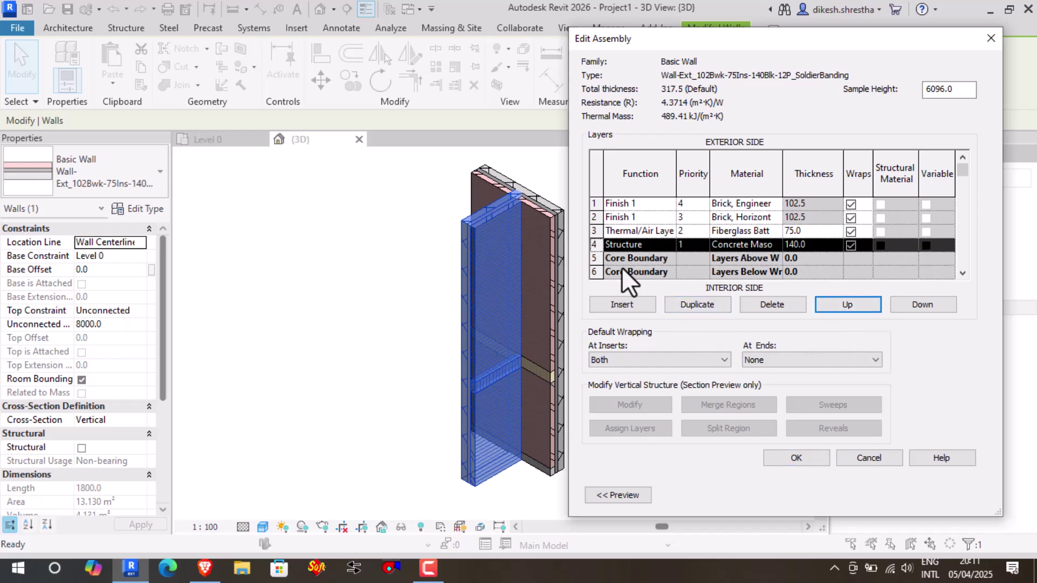
pyautogui.click(701, 218)
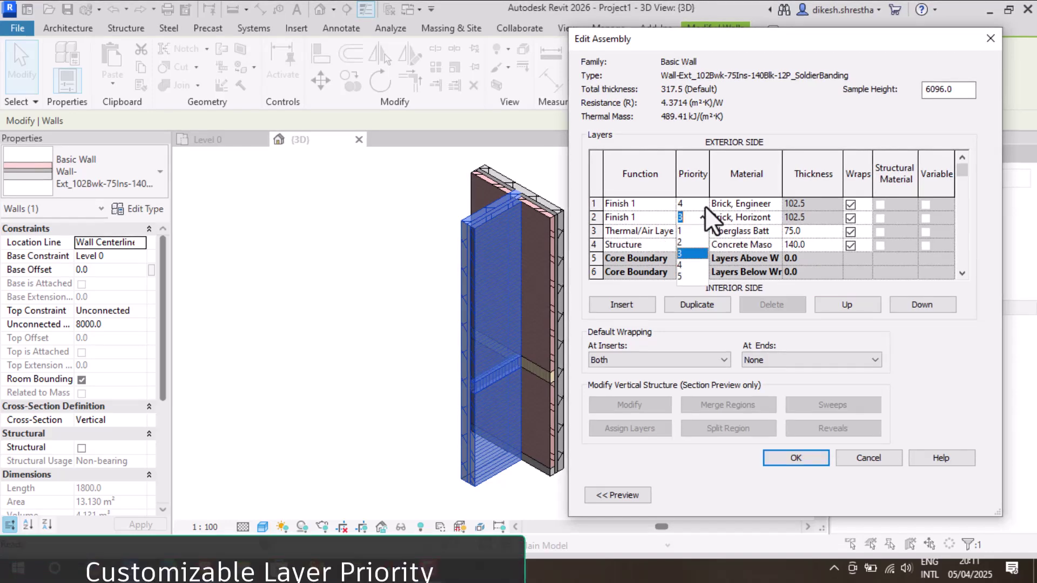
pyautogui.click(704, 206)
pyautogui.click(705, 202)
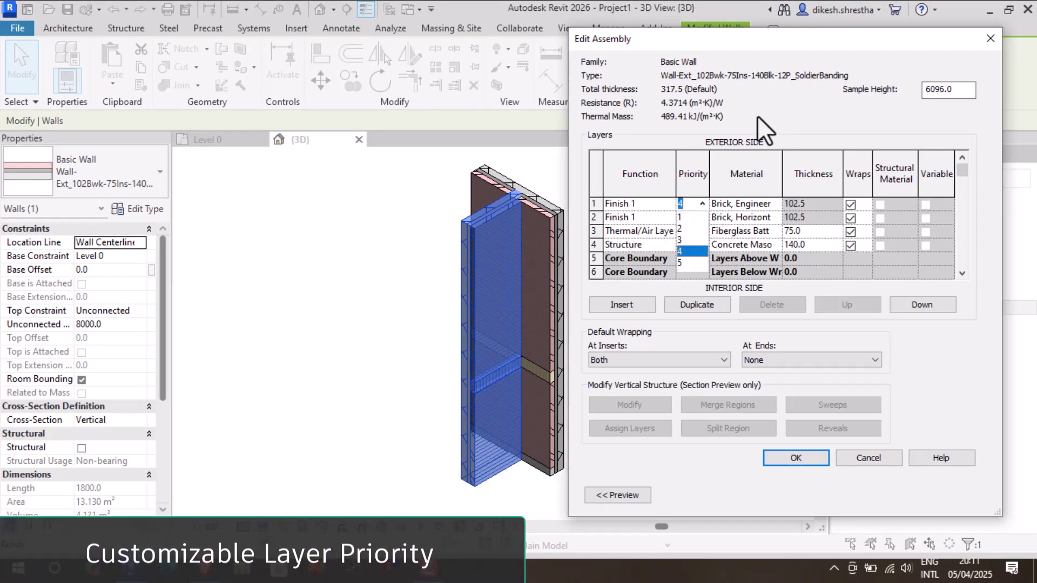
pyautogui.click(803, 459)
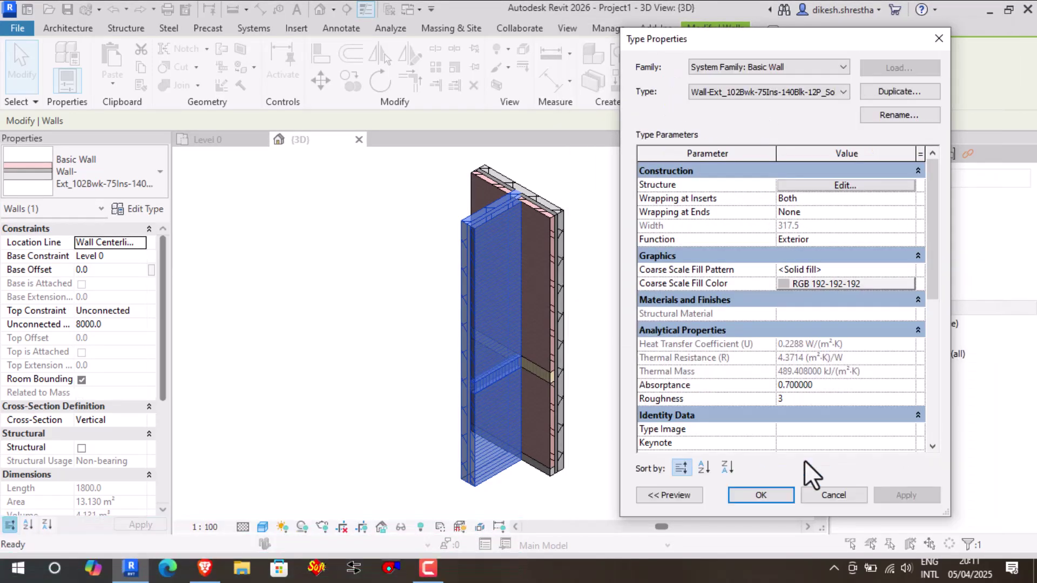
pyautogui.click(781, 500)
pyautogui.click(661, 327)
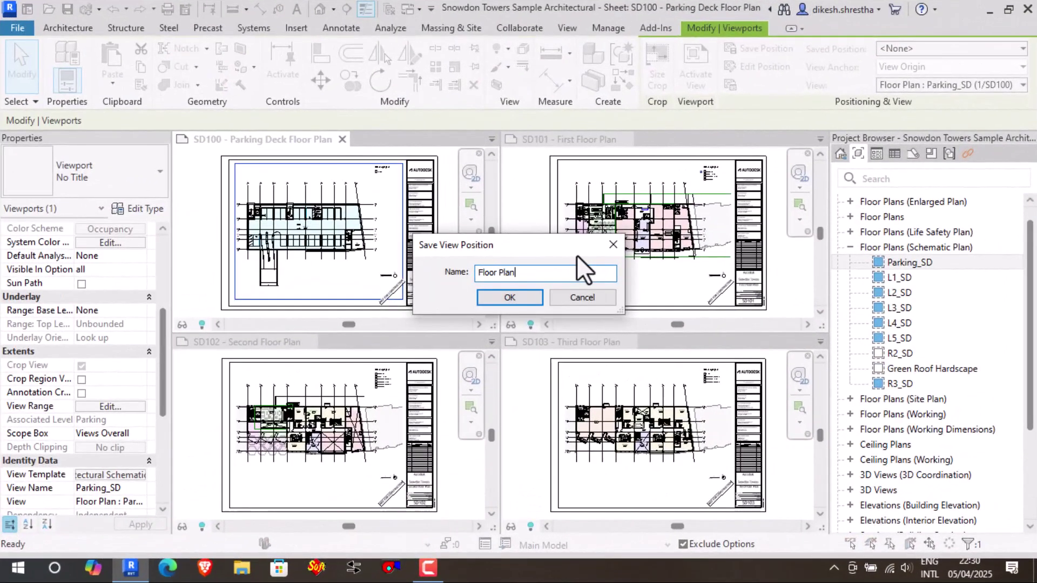
# - Save the Parking Deck viewport placement as Floor Plan Position and select the four schematic plans
pyautogui.write('Position')
pyautogui.press('Return')
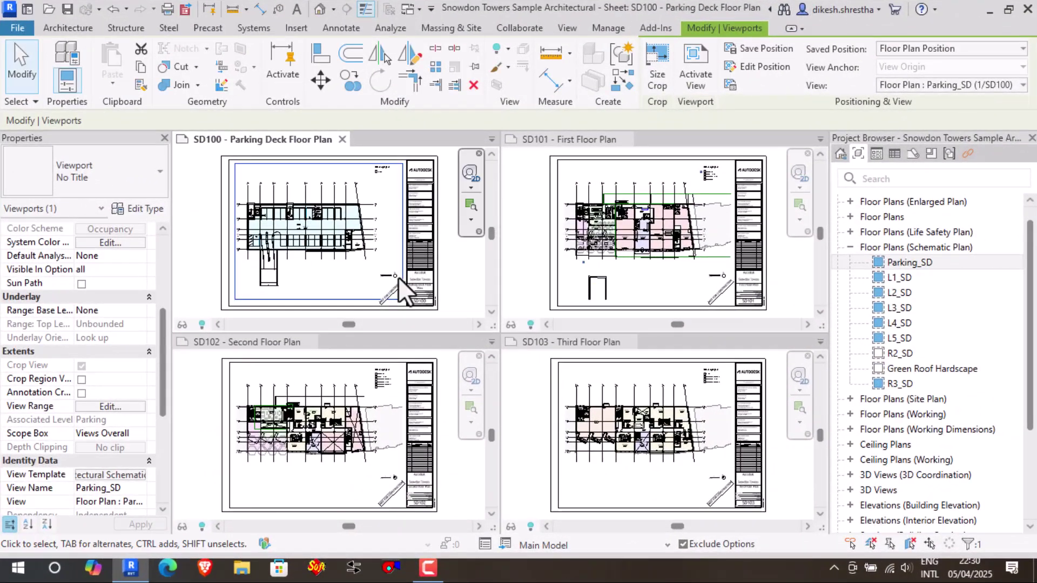
pyautogui.keyDown('shift'); pyautogui.click(899, 307); pyautogui.keyUp('shift')
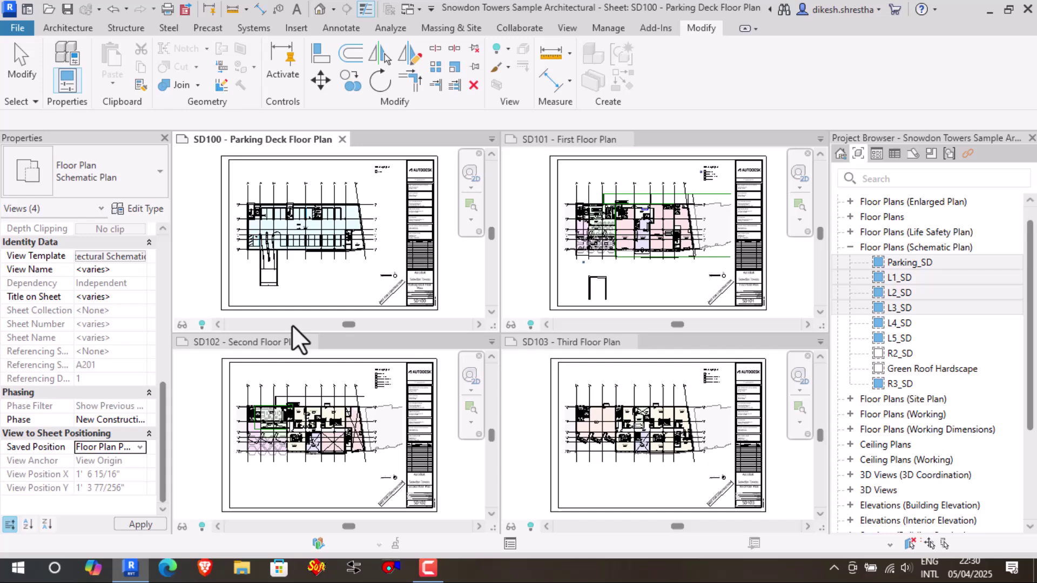
pyautogui.click(291, 216)
pyautogui.click(747, 86)
pyautogui.scroll(5, 243, 211)
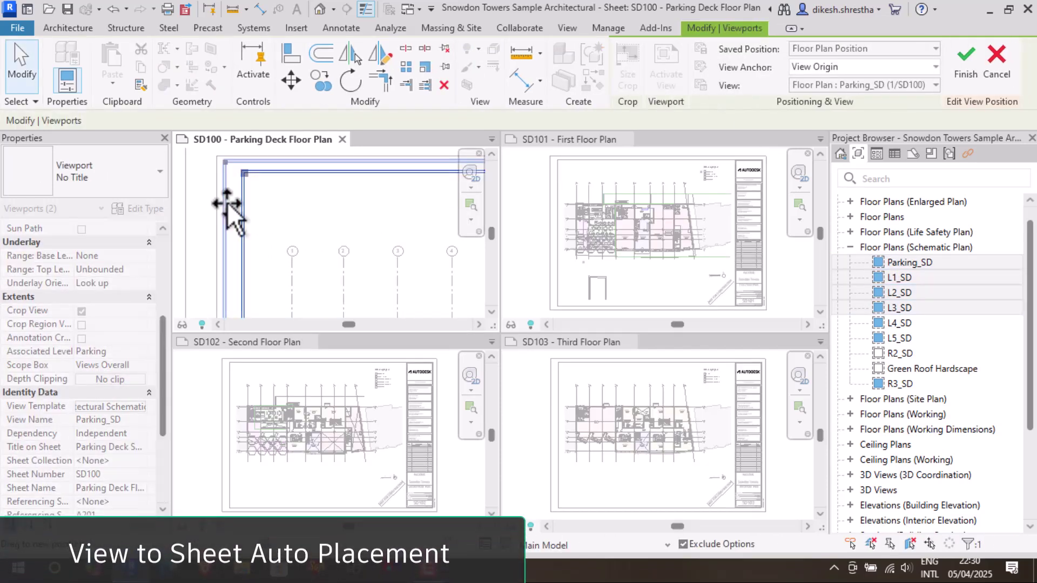
pyautogui.scroll(-5, 347, 261)
pyautogui.press('Return')
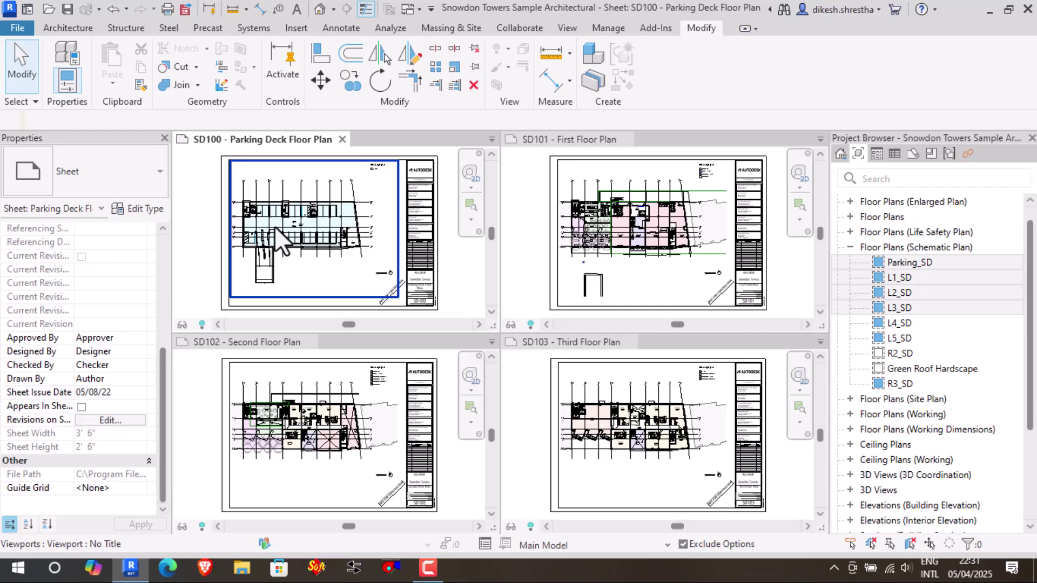
# - Set the viewport's Saved Position to Floor Plan Position
pyautogui.click(280, 239)
pyautogui.click(729, 85)
pyautogui.click(554, 204)
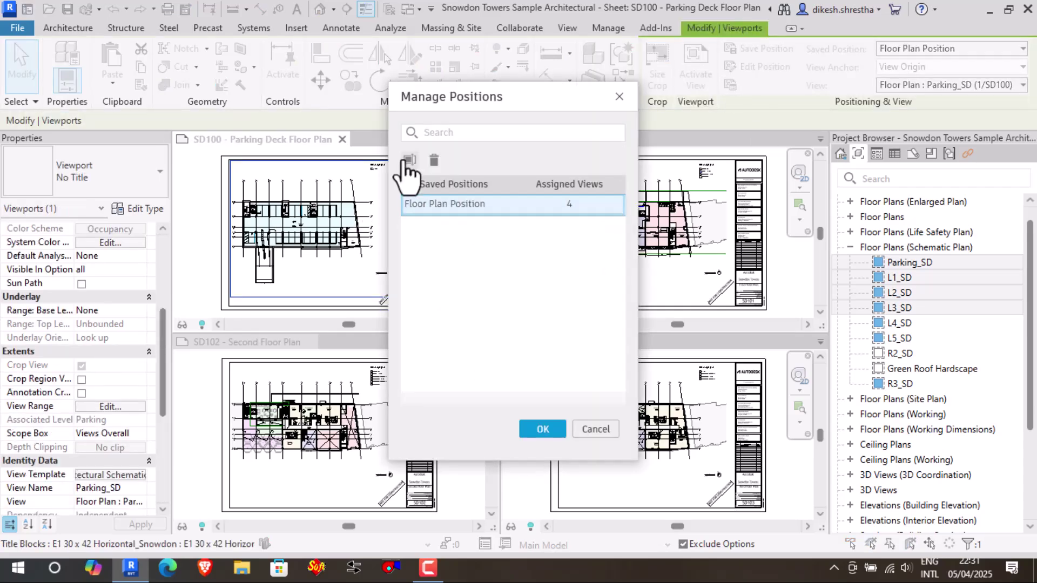
pyautogui.click(542, 429)
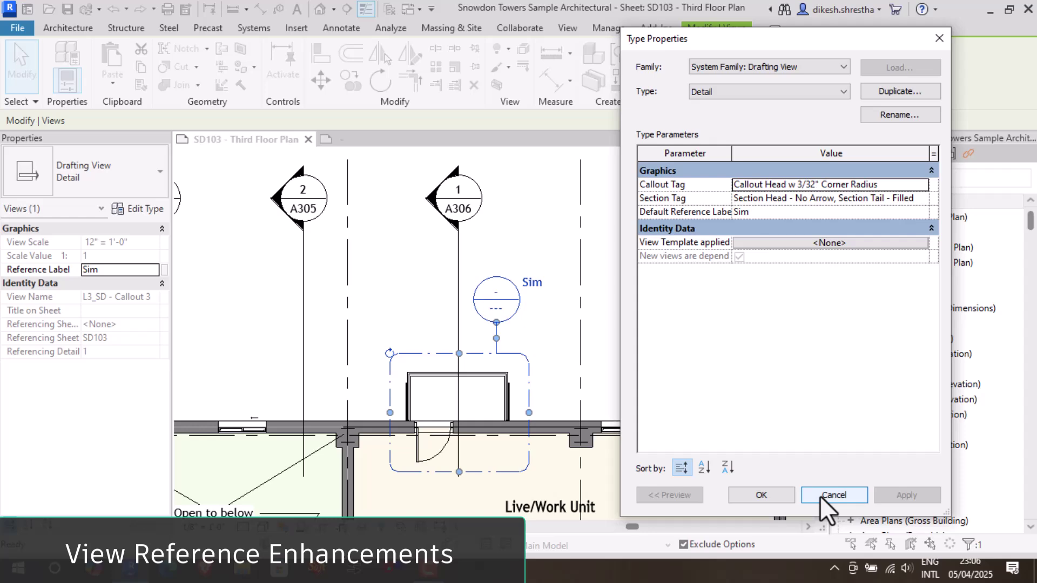
# - Change the callout's Reference Label from 'Sim' to 'Refer the section'
pyautogui.click(832, 495)
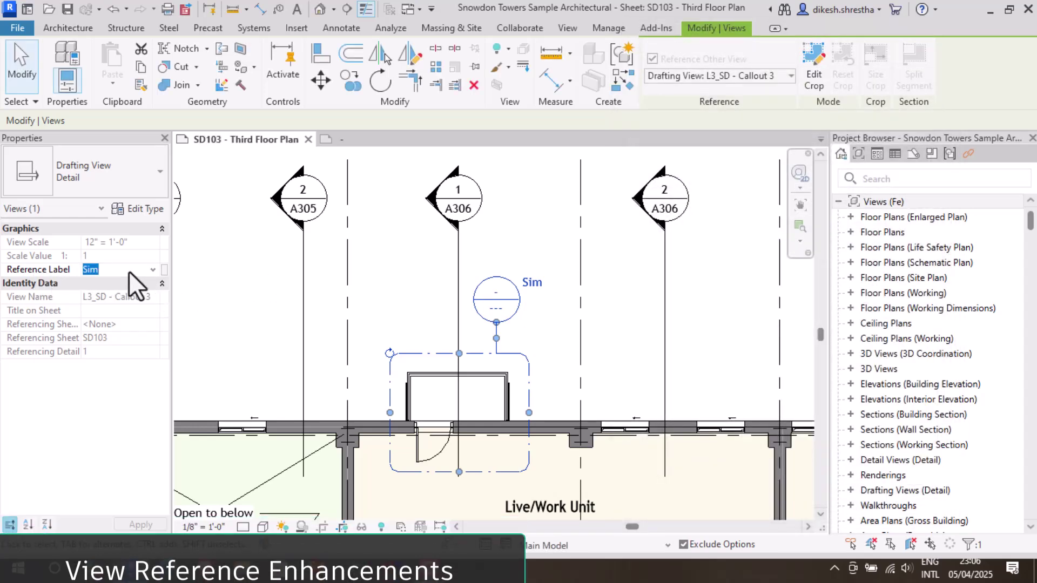
pyautogui.write('Refer the section')
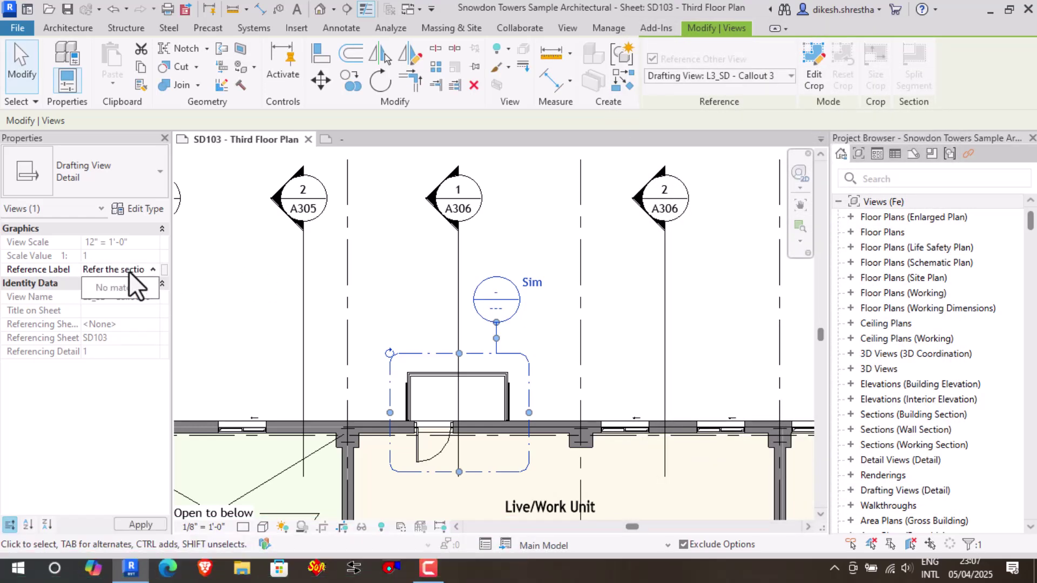
pyautogui.press('Return')
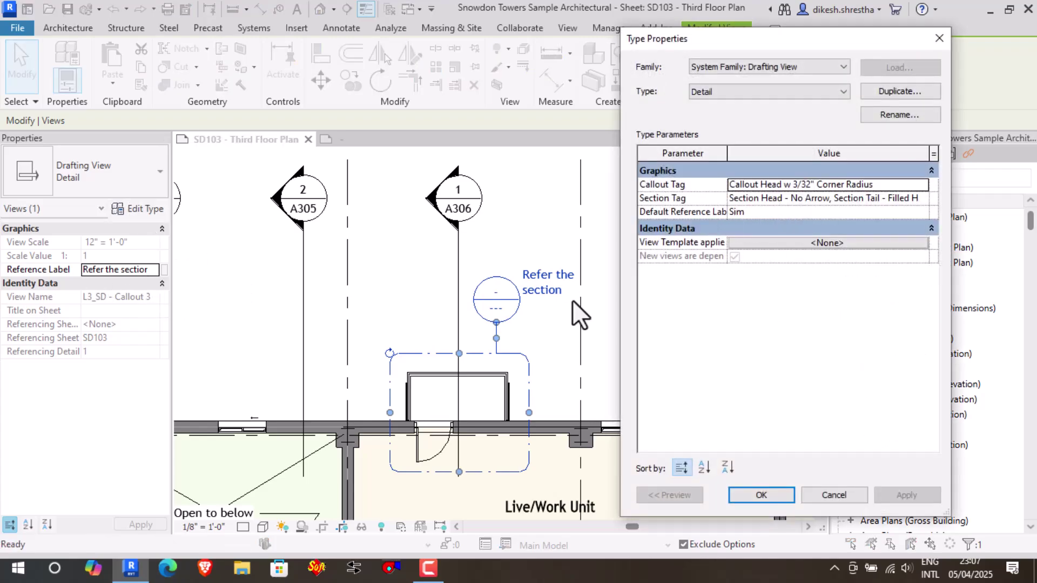
pyautogui.press('Escape')
pyautogui.press('Escape')
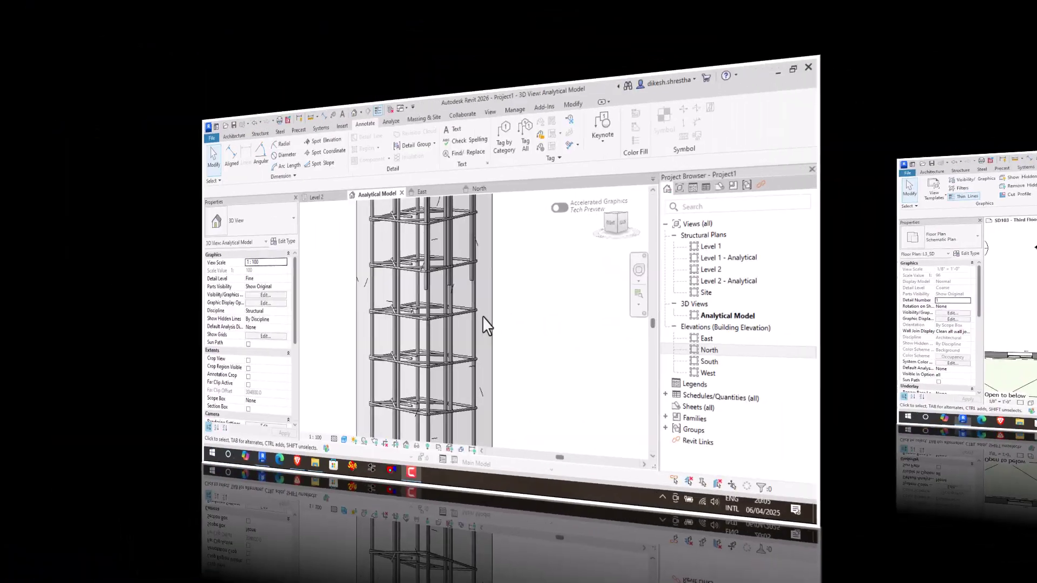
# - Give the vertical rebar bar a Crank 1 end with 5.00° end rotation
pyautogui.click(544, 296)
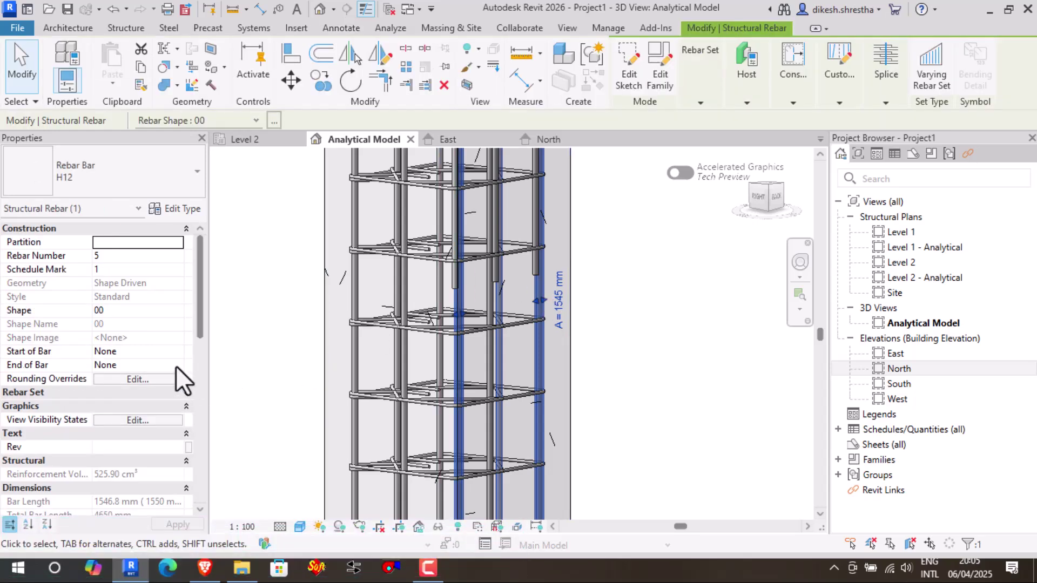
pyautogui.click(176, 365)
pyautogui.click(124, 415)
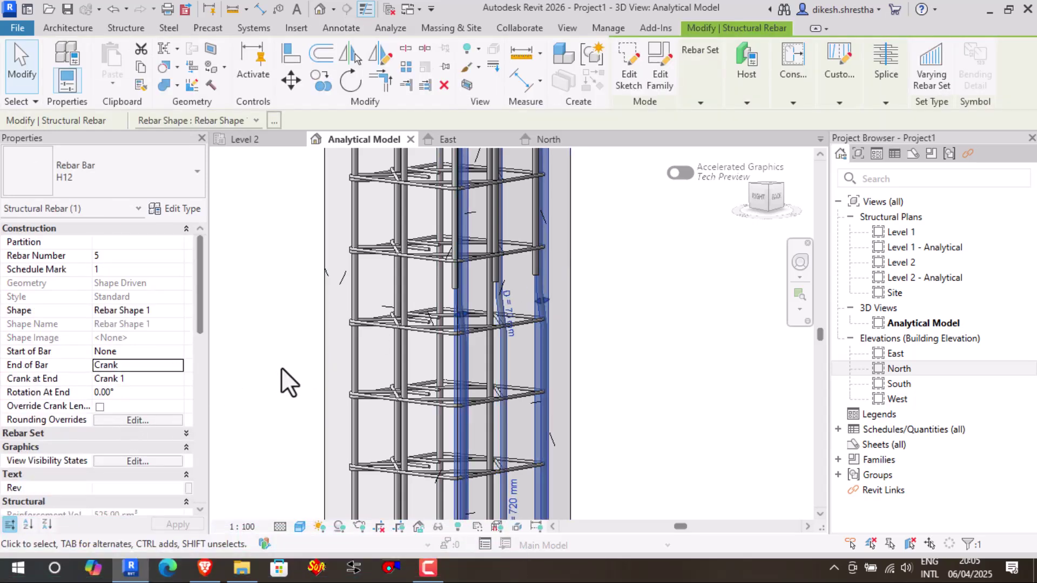
pyautogui.click(164, 397)
pyautogui.write('5.00°')
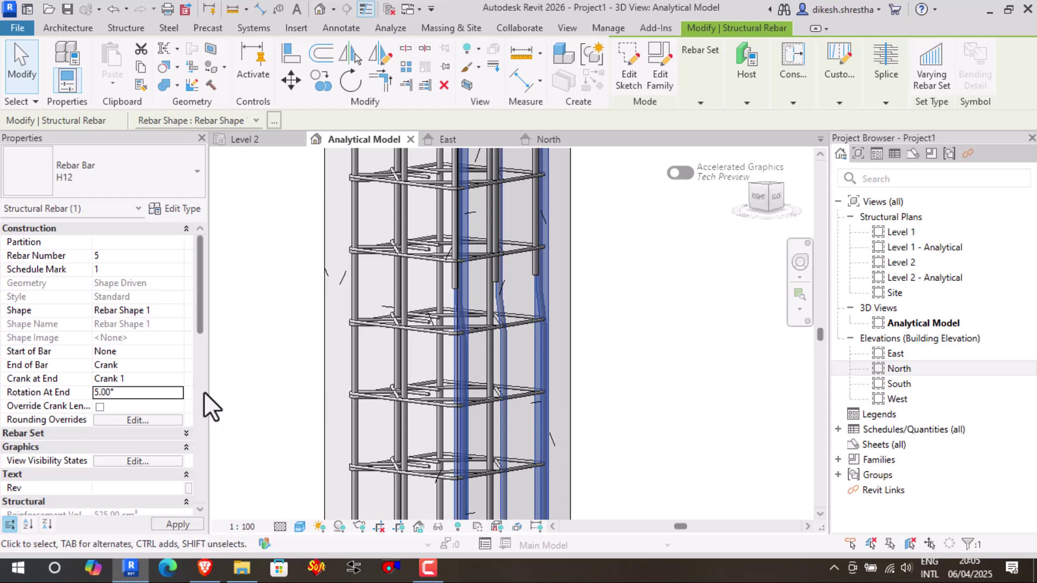
pyautogui.click(303, 362)
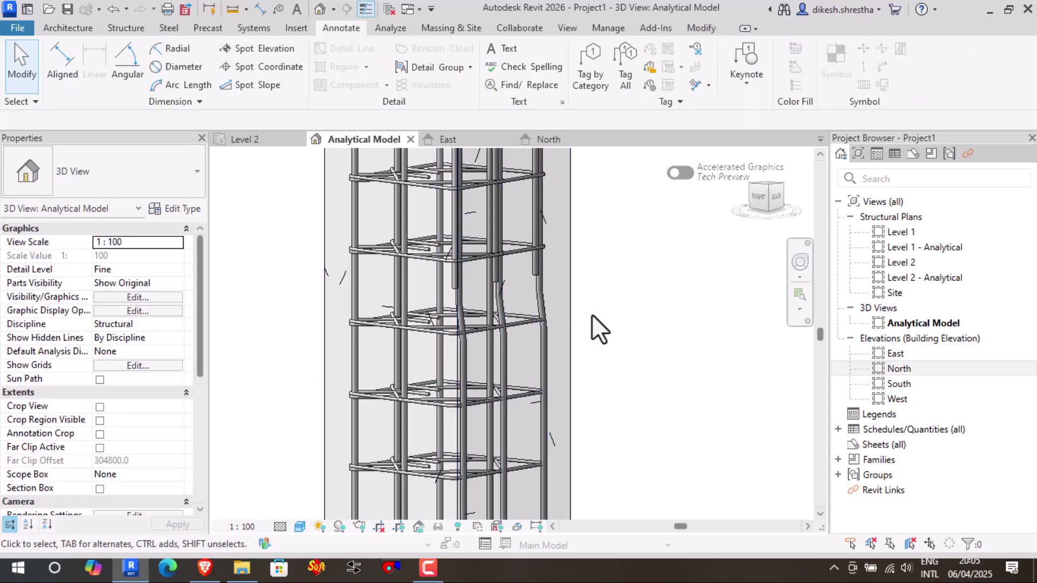
# - Select a rebar set in the column cage to inspect it, then deselect it
pyautogui.scroll(2, 451, 287)
pyautogui.click(453, 283)
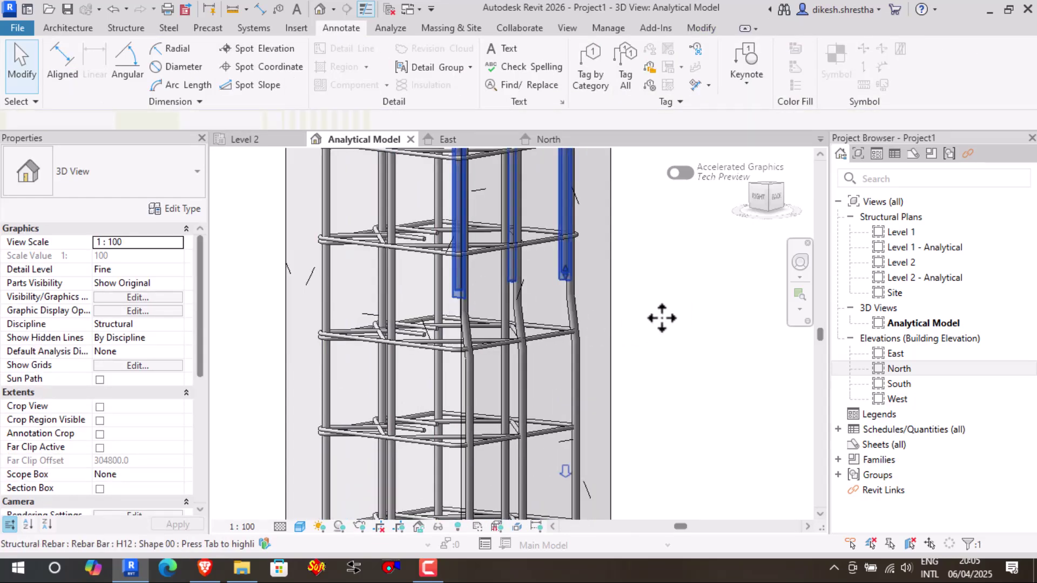
pyautogui.click(660, 317)
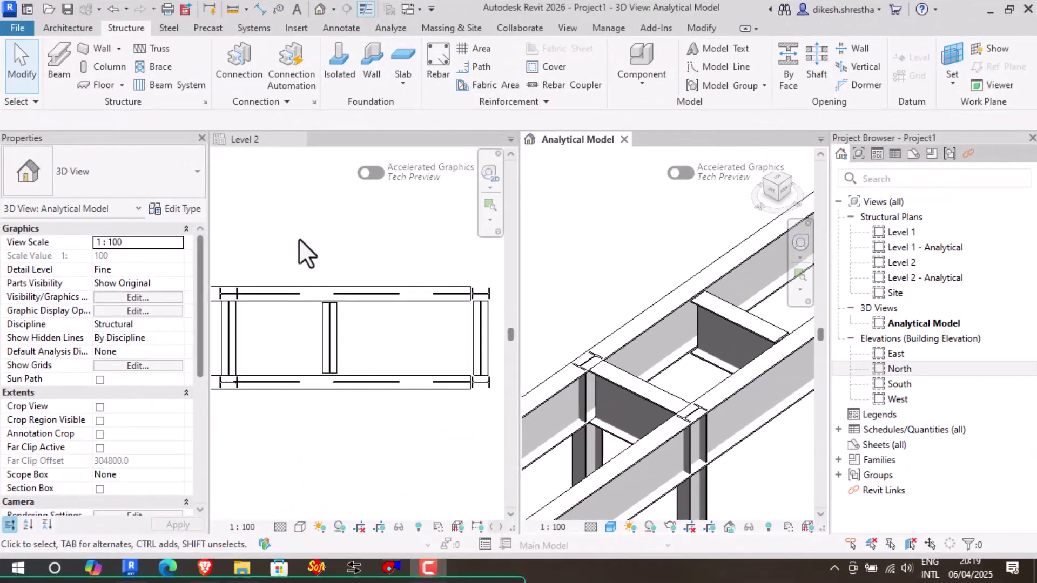
# - In the Level 2 plan, disable automatic shortening of steel elements during auto-join
pyautogui.click(300, 239)
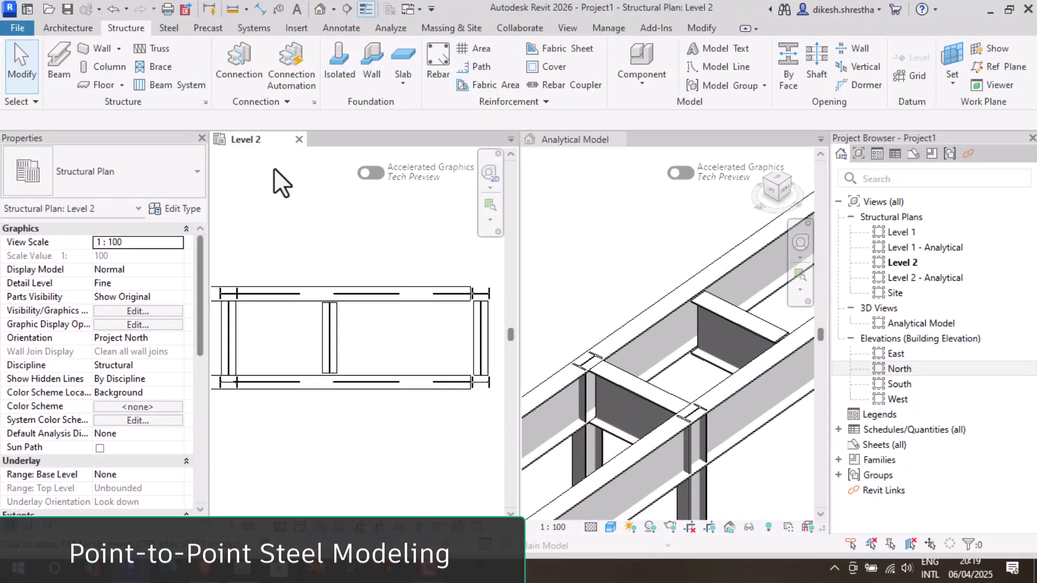
pyautogui.click(206, 102)
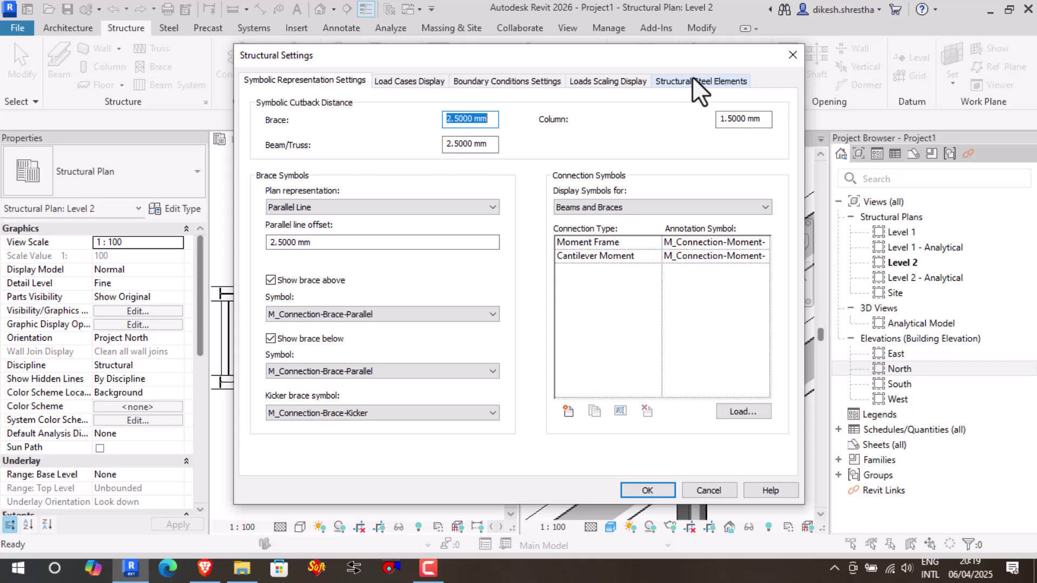
pyautogui.click(694, 81)
pyautogui.click(391, 132)
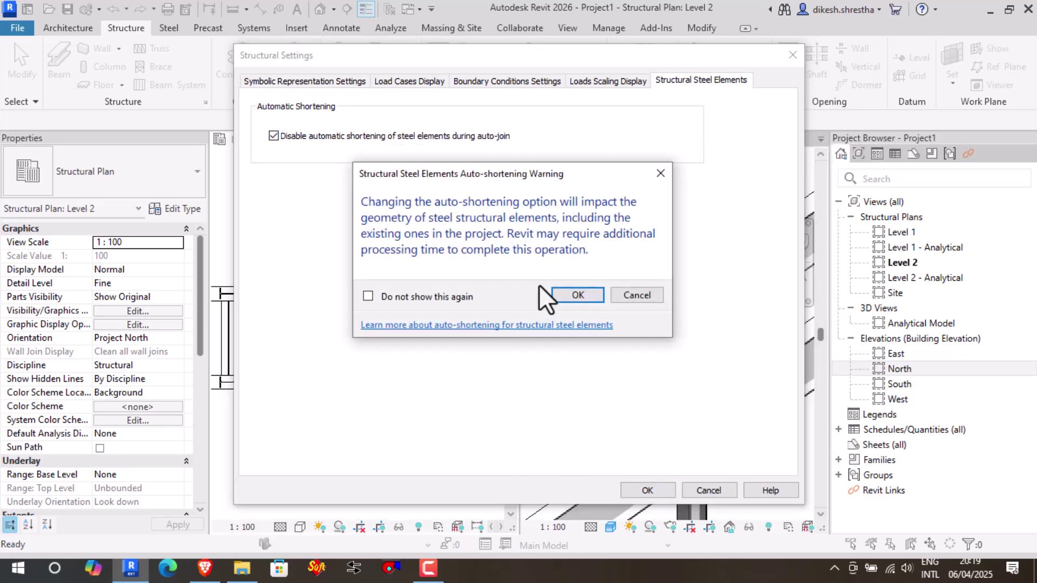
pyautogui.click(576, 296)
pyautogui.click(637, 495)
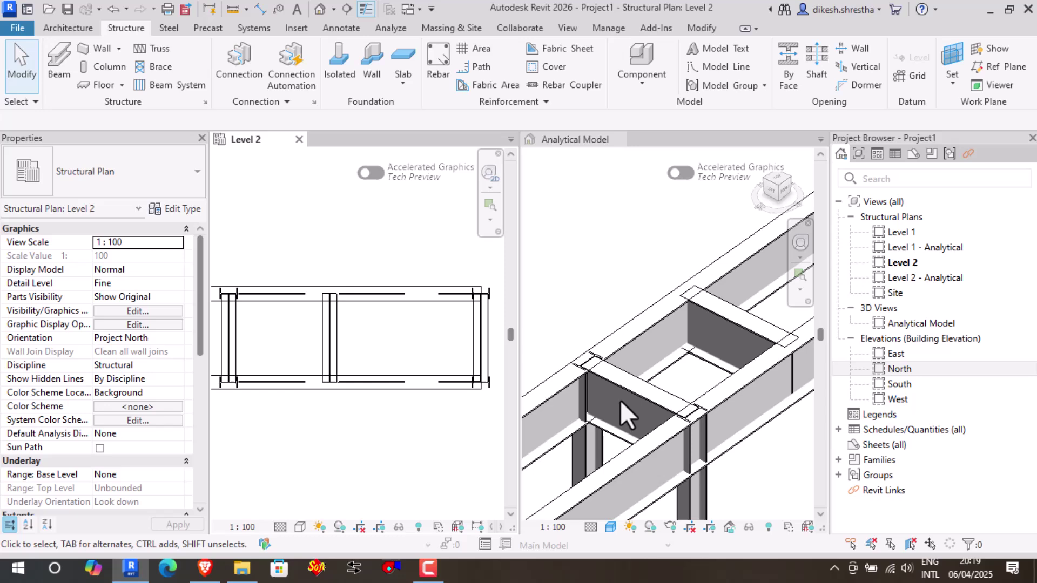
# - Re-enable automatic shortening of steel elements in Structural Settings
pyautogui.click(205, 102)
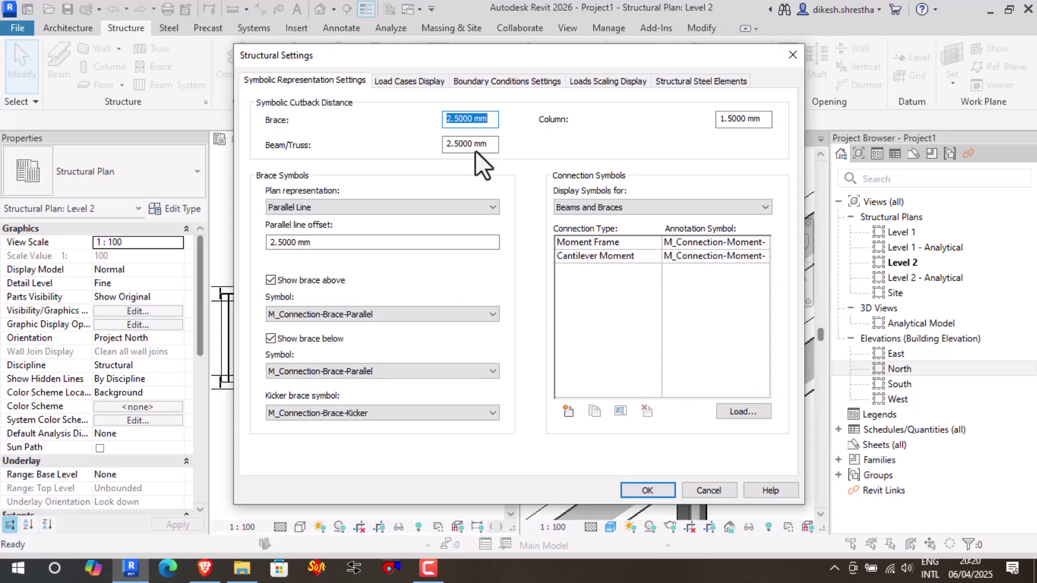
pyautogui.click(674, 82)
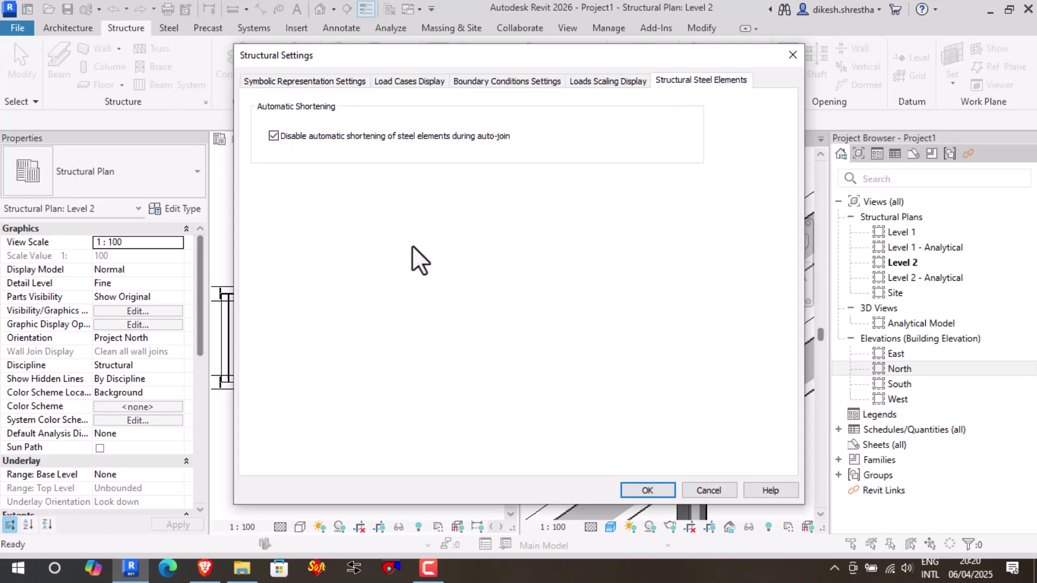
pyautogui.click(360, 139)
pyautogui.click(572, 294)
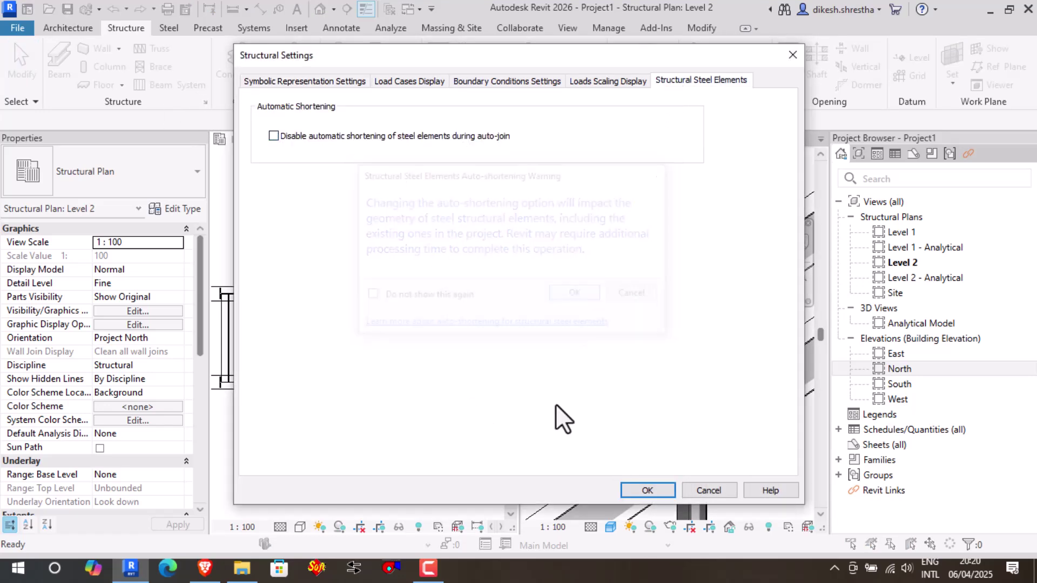
pyautogui.click(647, 490)
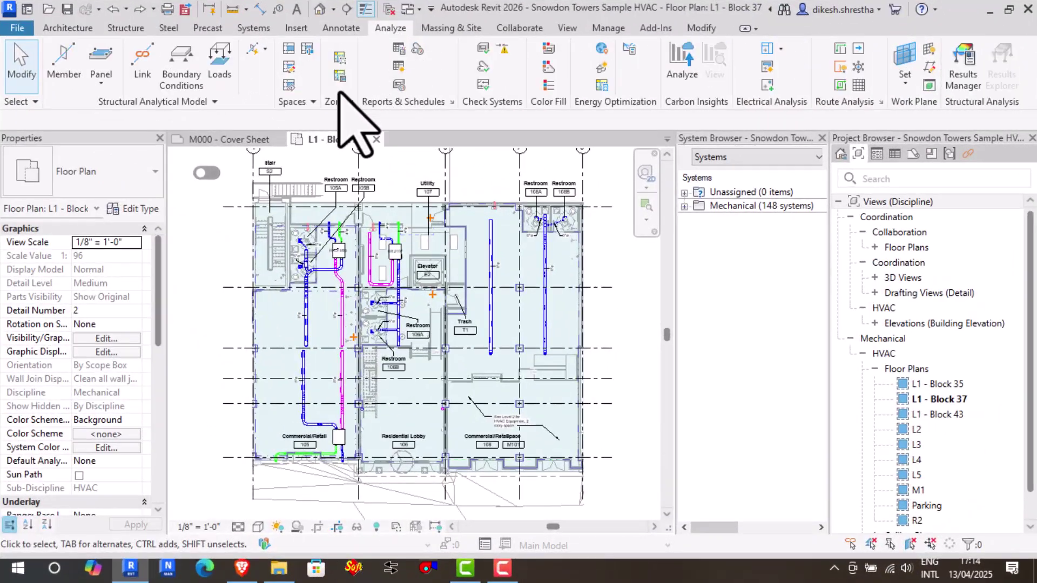
# - Sketch a rectangular system zone over the stair area and finish it
pyautogui.click(340, 76)
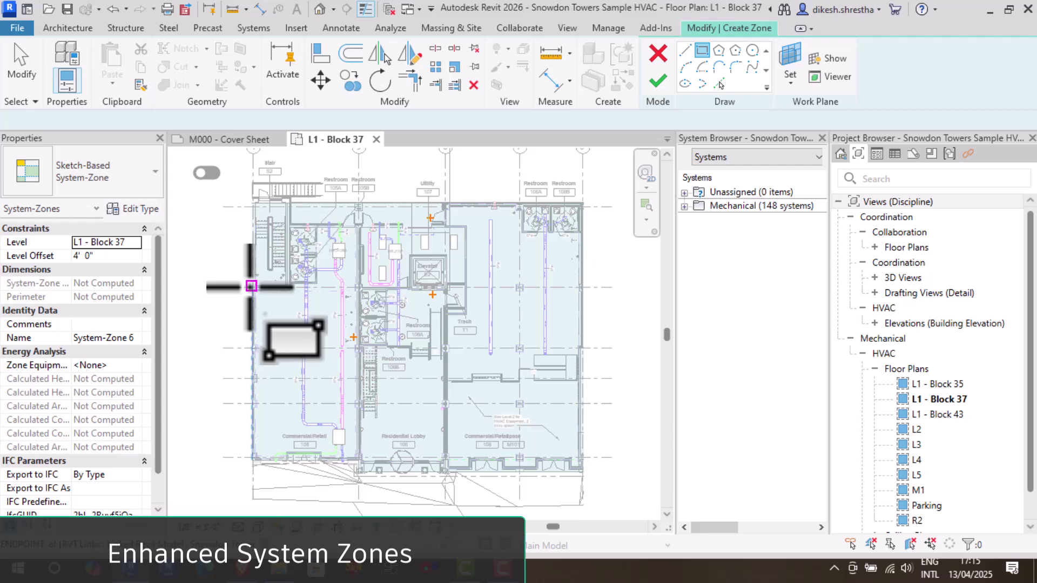
pyautogui.click(251, 286)
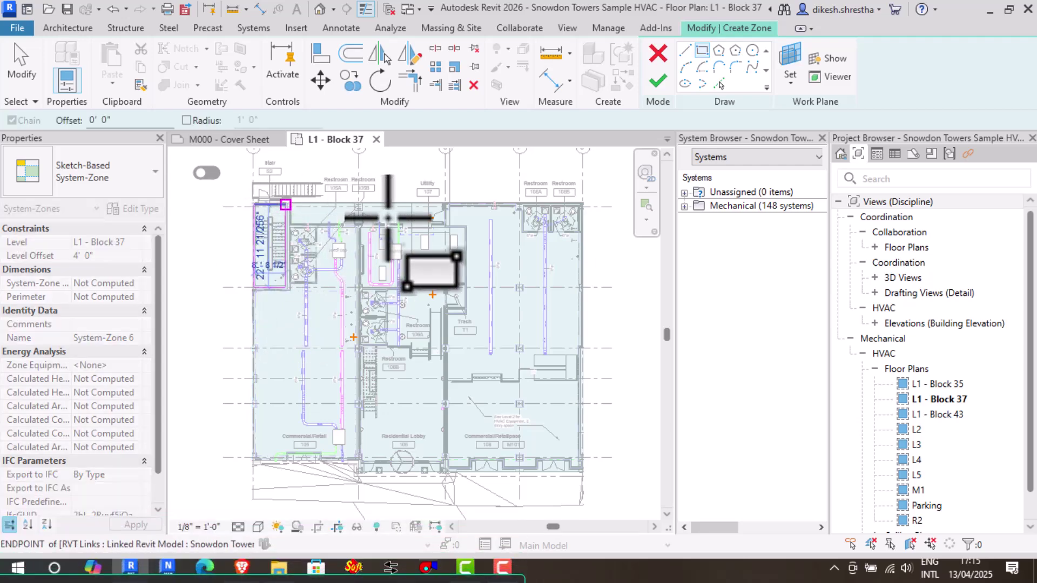
pyautogui.click(285, 205)
pyautogui.click(657, 81)
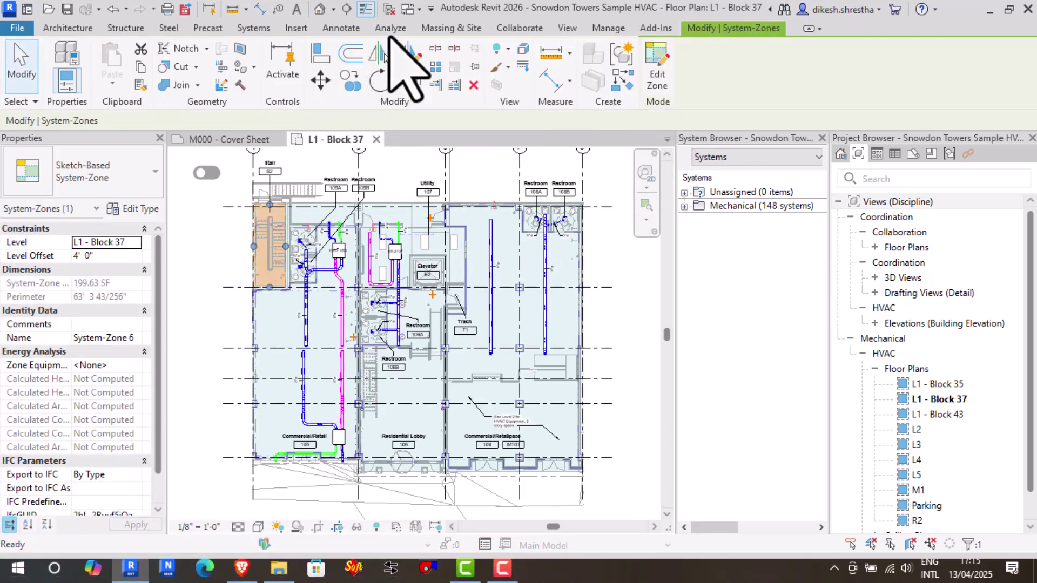
# - Create a new zone from space 108
pyautogui.click(389, 30)
pyautogui.click(333, 87)
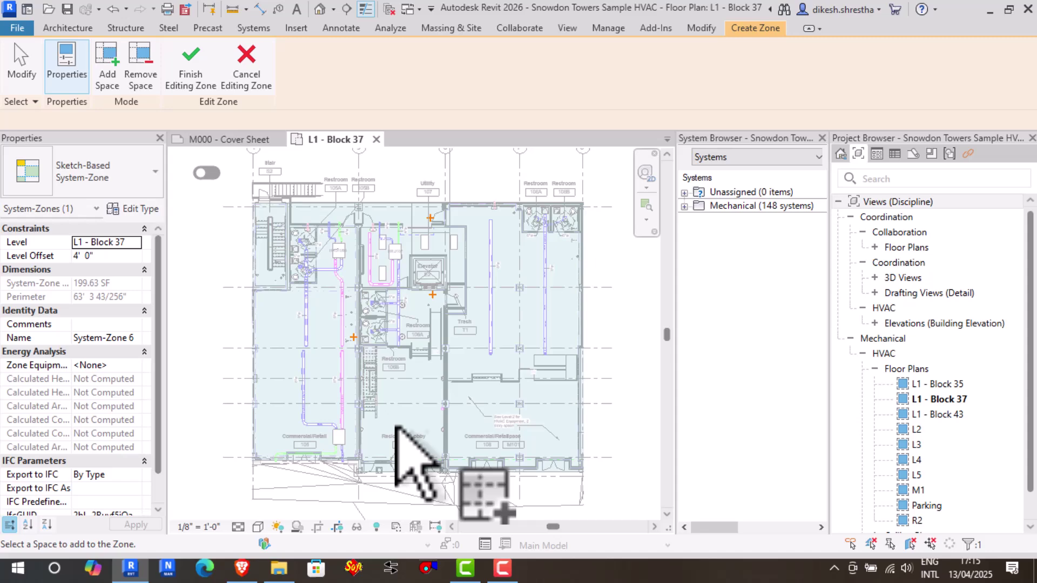
pyautogui.click(459, 426)
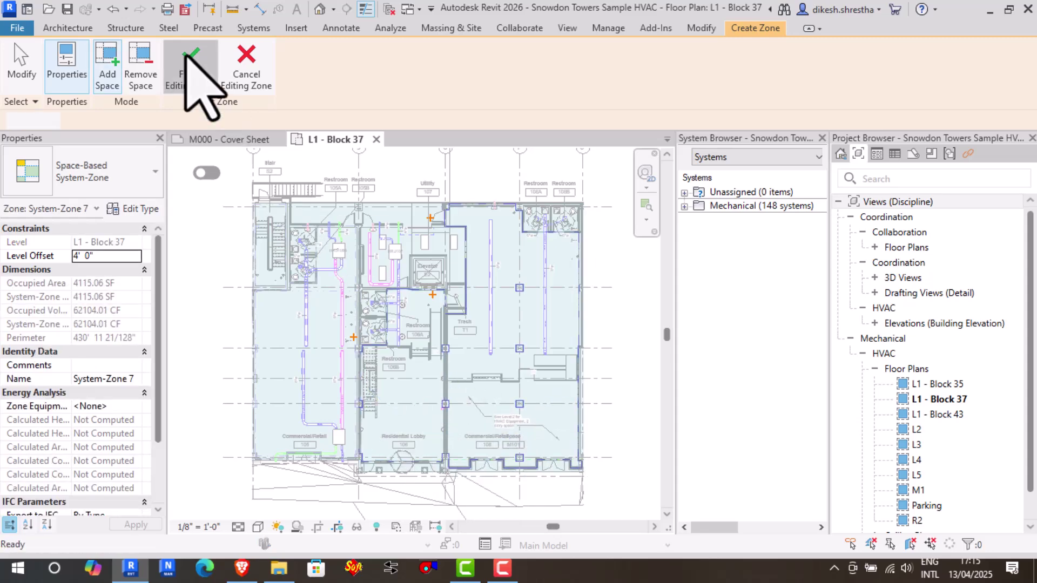
pyautogui.click(189, 65)
# - Place a colour fill legend on the floor plan with Space Type set to System-Zones
pyautogui.click(345, 30)
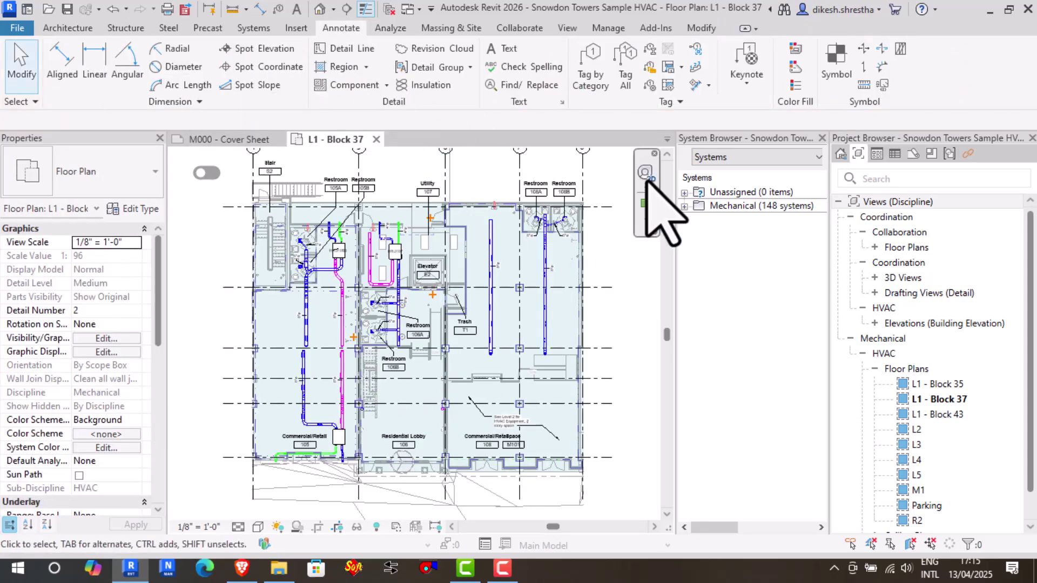
pyautogui.click(790, 90)
pyautogui.click(413, 426)
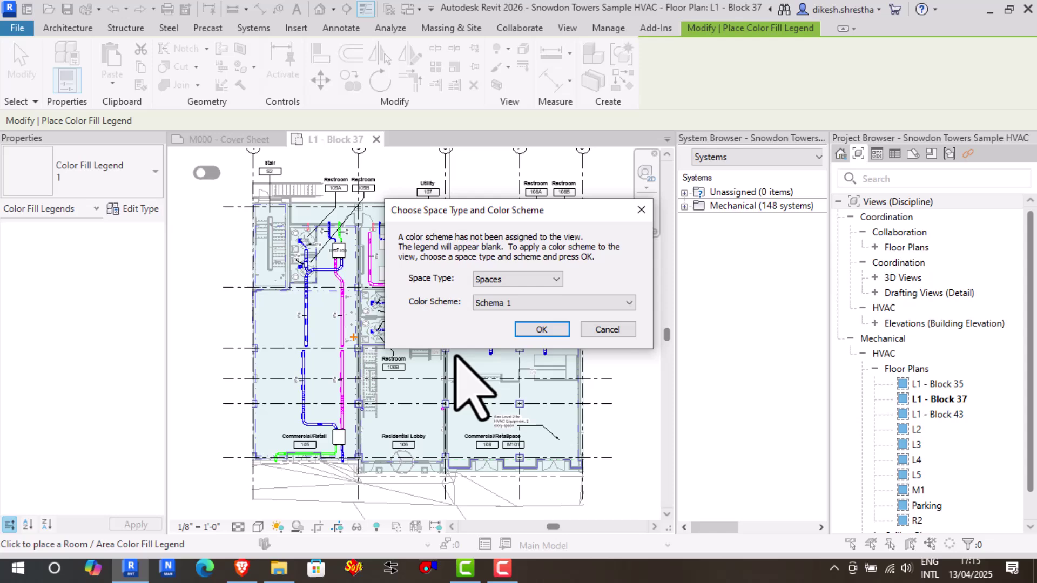
pyautogui.click(556, 279)
pyautogui.click(515, 302)
pyautogui.click(534, 331)
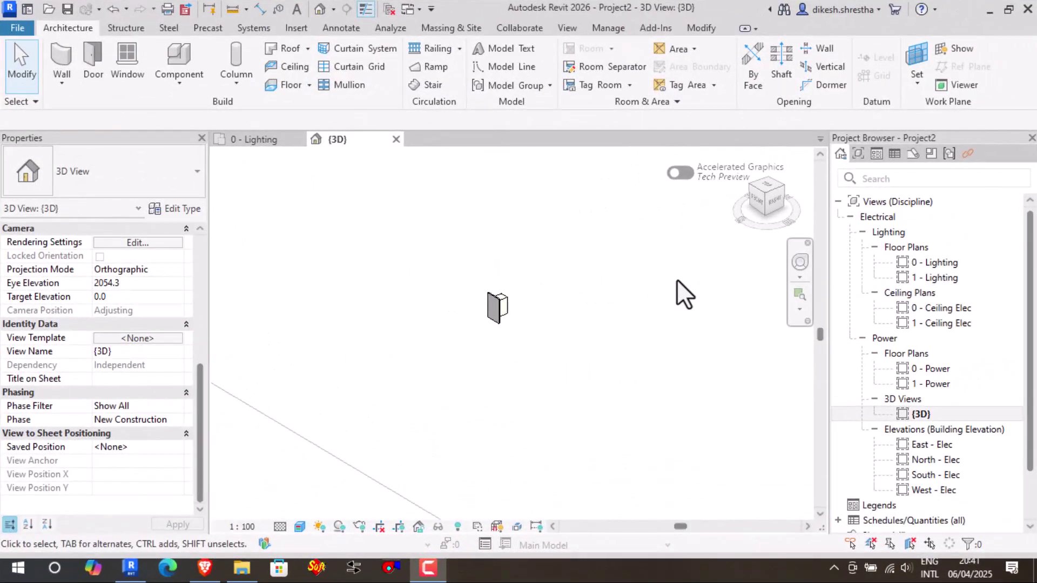
# - Review the Conductor Sizes, Cable Sizes and Cable Types in Electrical Conductor and Cable Settings
pyautogui.click(608, 28)
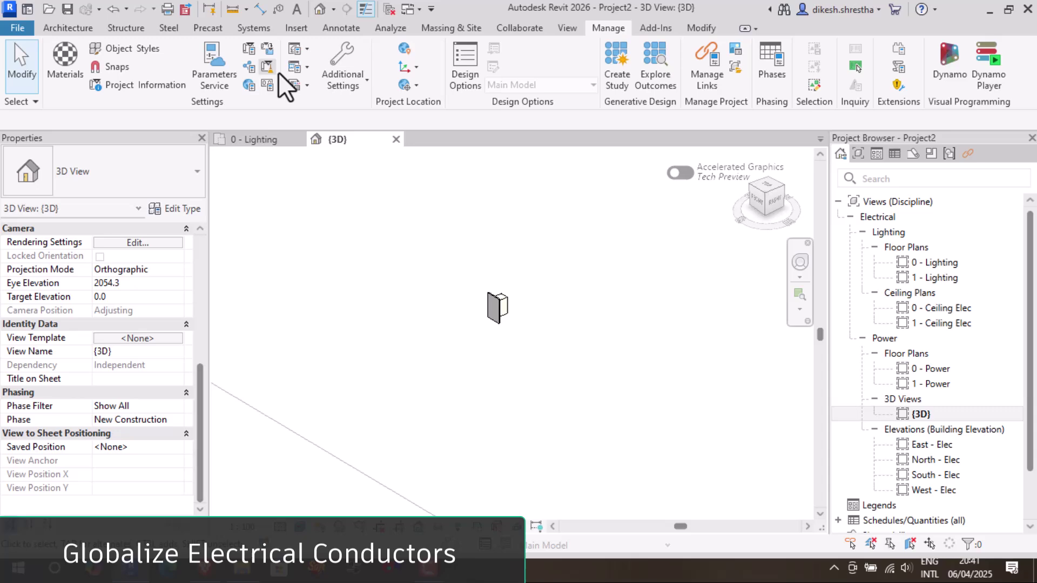
pyautogui.click(295, 67)
pyautogui.click(346, 189)
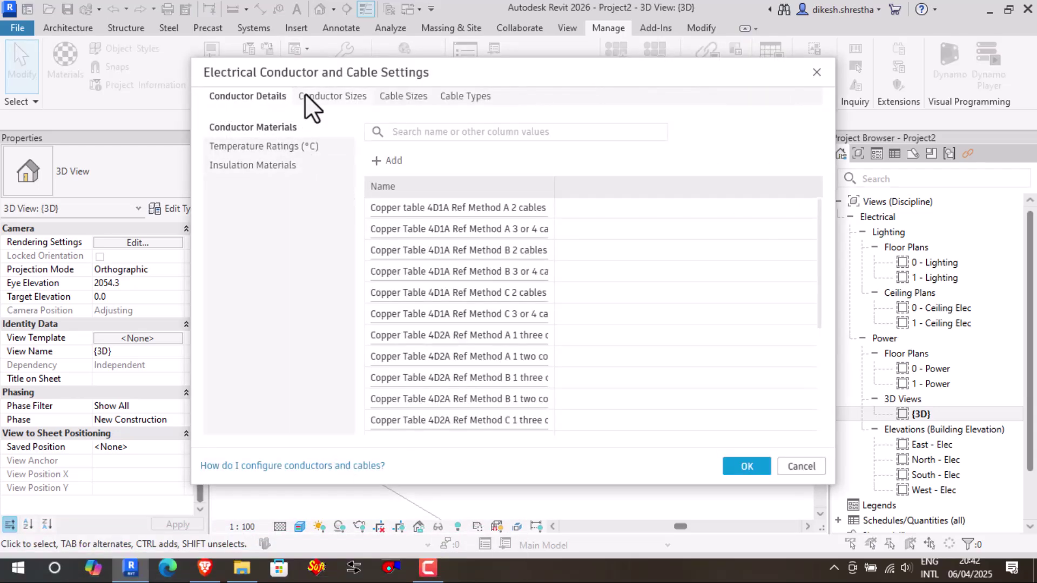
pyautogui.click(305, 94)
pyautogui.click(392, 100)
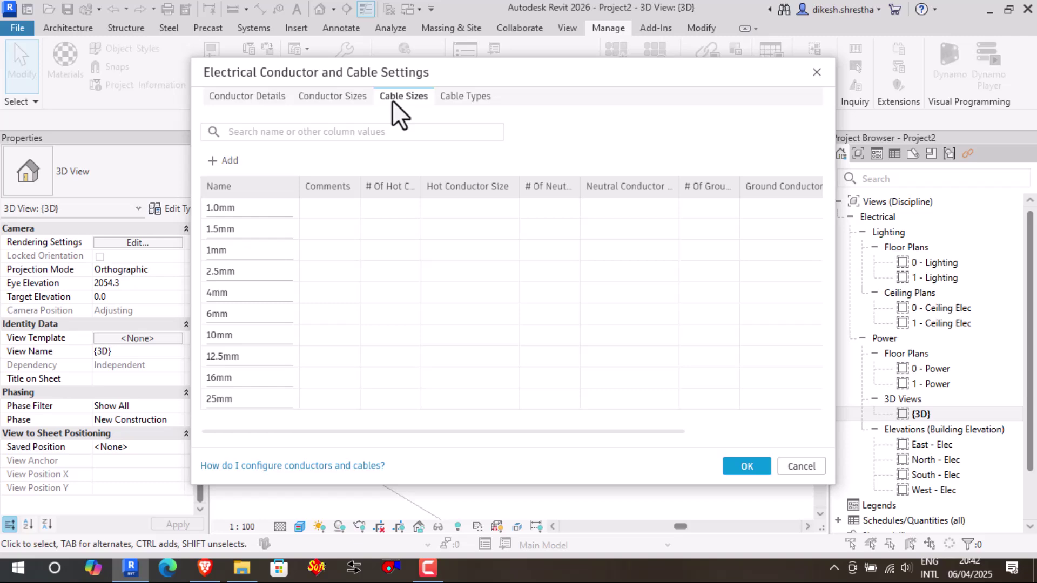
pyautogui.click(467, 103)
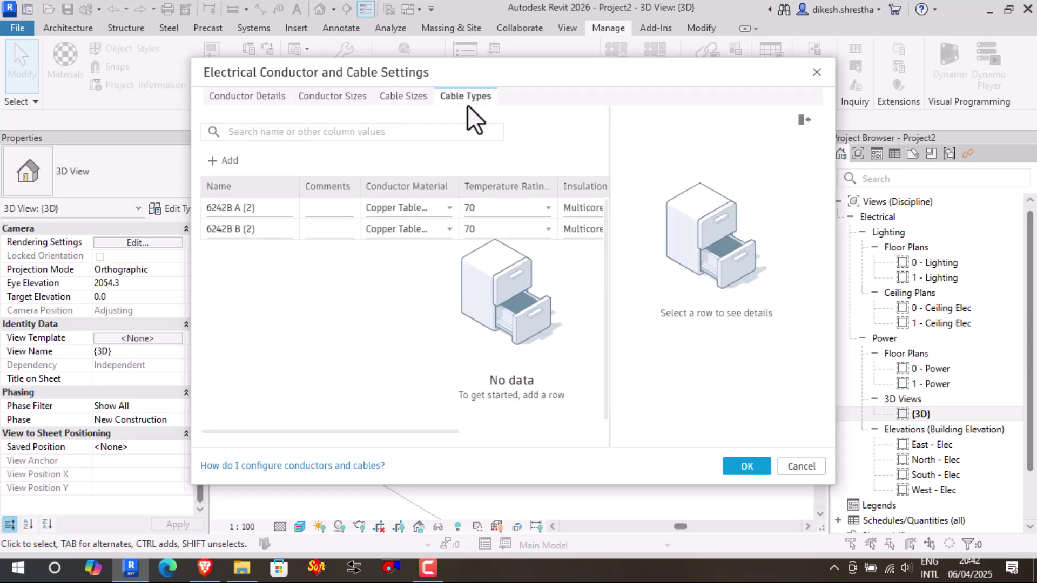
pyautogui.click(745, 466)
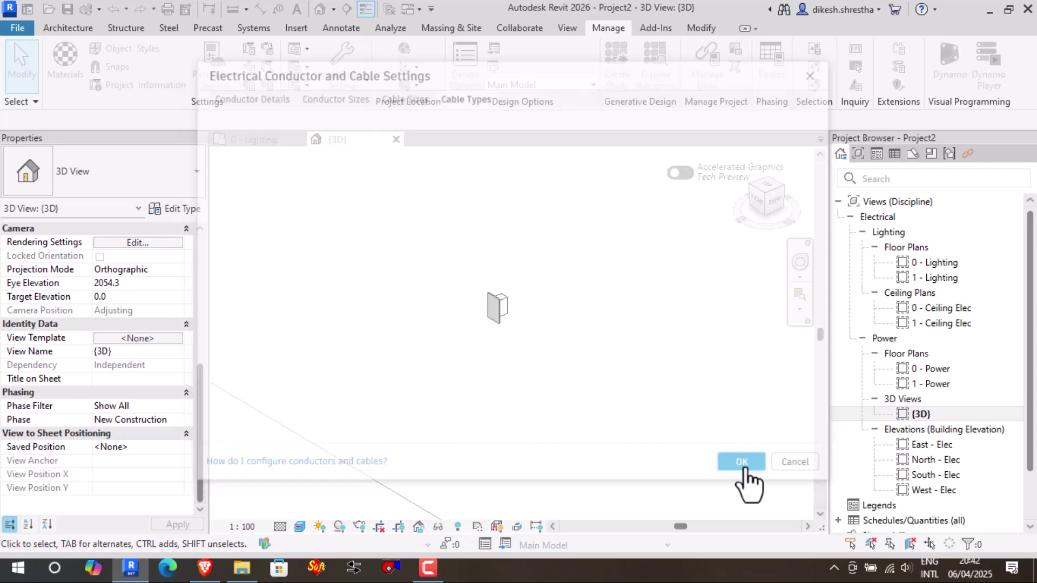
# - Check the cable type and size on the lighting switch's electrical circuit
pyautogui.click(496, 311)
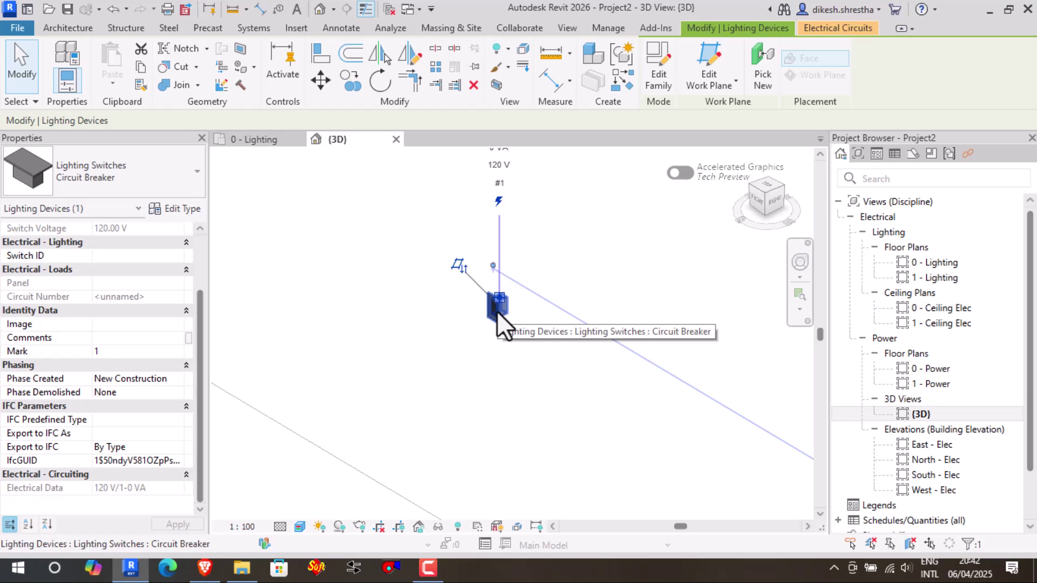
pyautogui.click(815, 29)
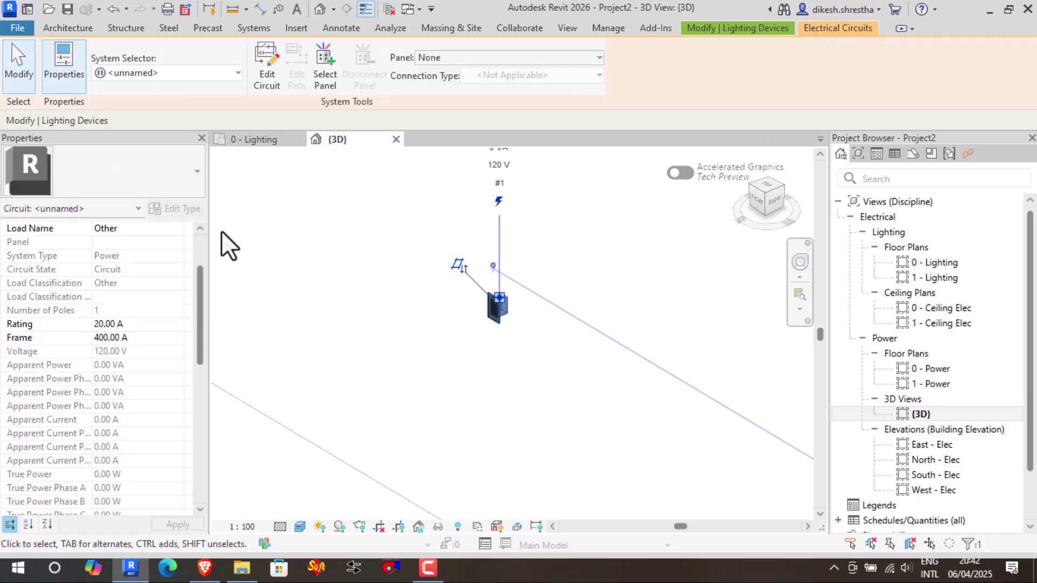
pyautogui.moveTo(201, 321); pyautogui.dragTo(201, 432)
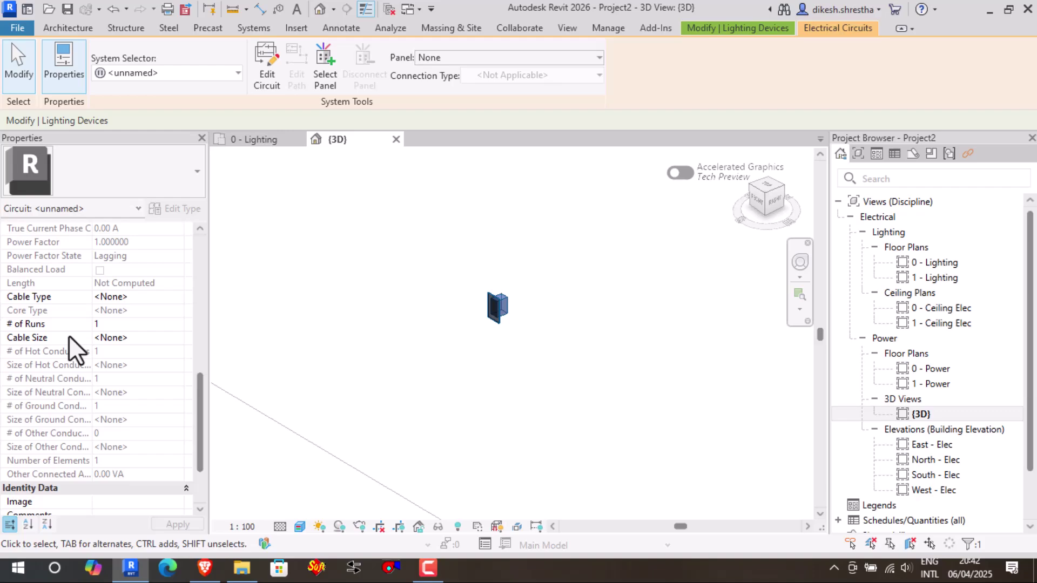
pyautogui.click(417, 365)
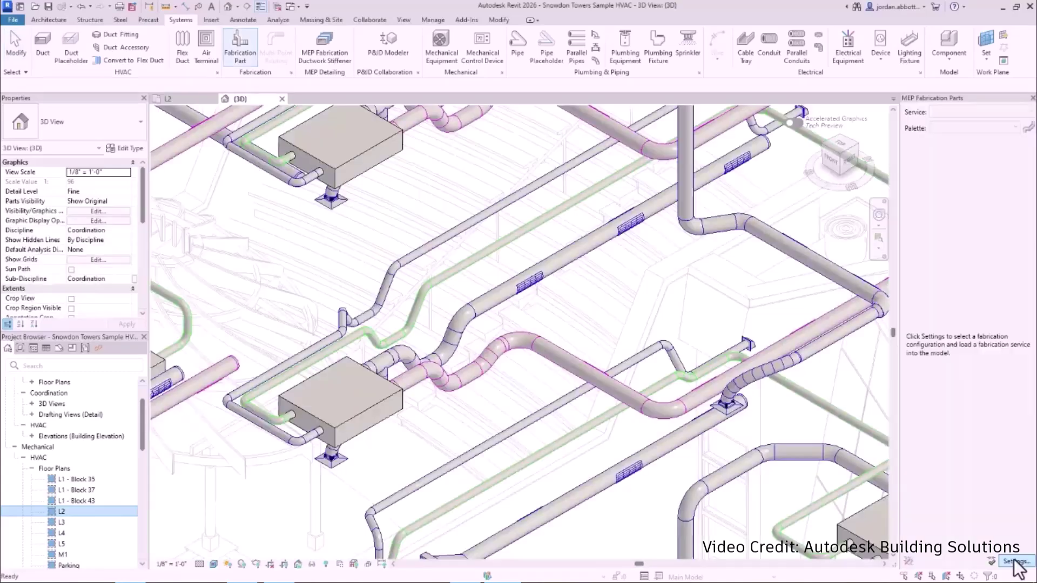
# - Choose the V3.07 fabrication configuration and select its unloaded services for loading
pyautogui.click(1015, 561)
pyautogui.click(427, 212)
pyautogui.click(291, 273)
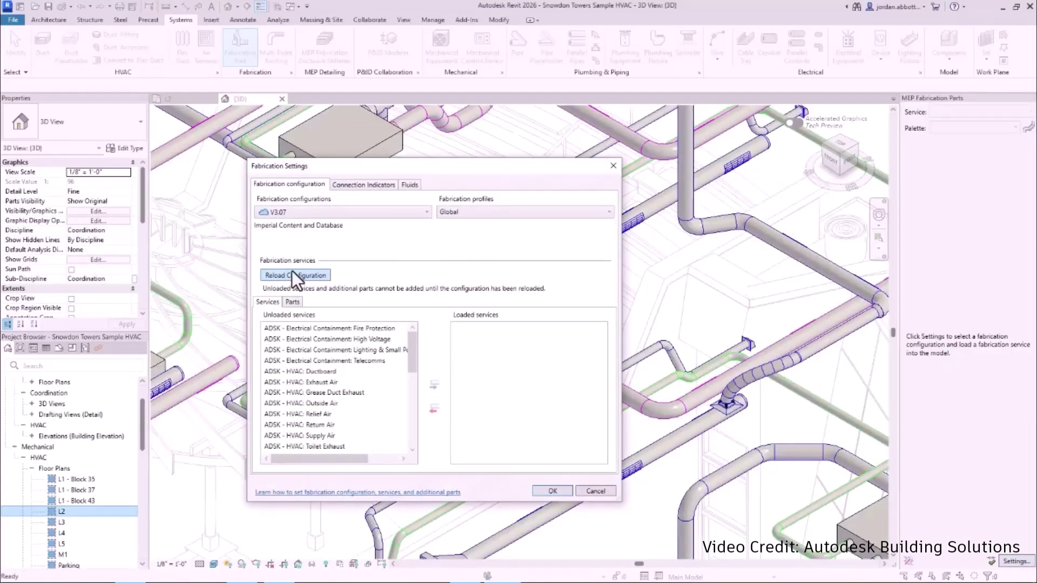
pyautogui.scroll(-3, 300, 343)
pyautogui.moveTo(303, 351); pyautogui.dragTo(325, 448)
pyautogui.click(435, 384)
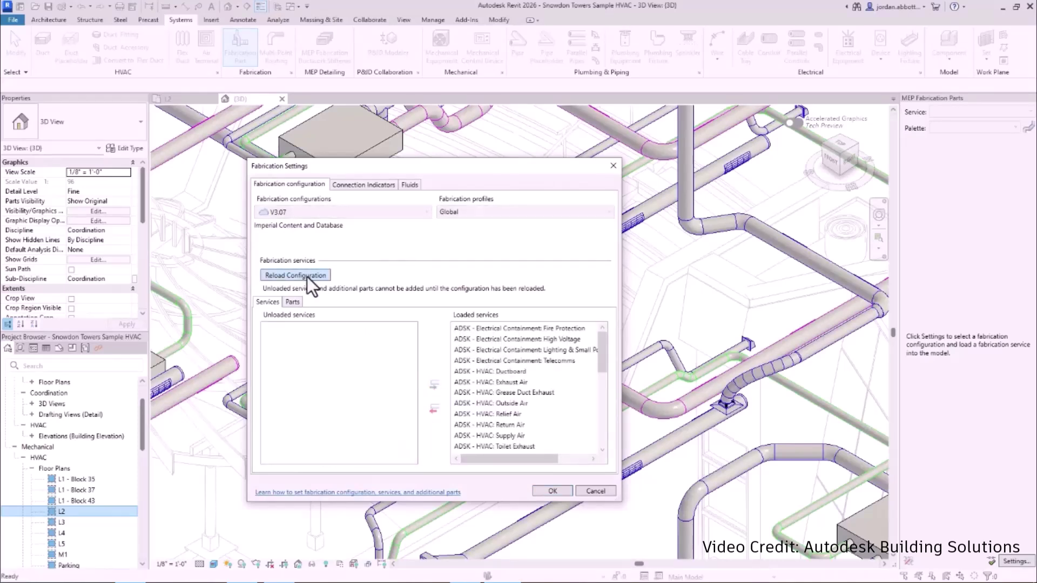
# - Apply the fabrication settings, dismiss the no-bad-connections message, and select the 0916XL copper 90 elbow
pyautogui.click(553, 491)
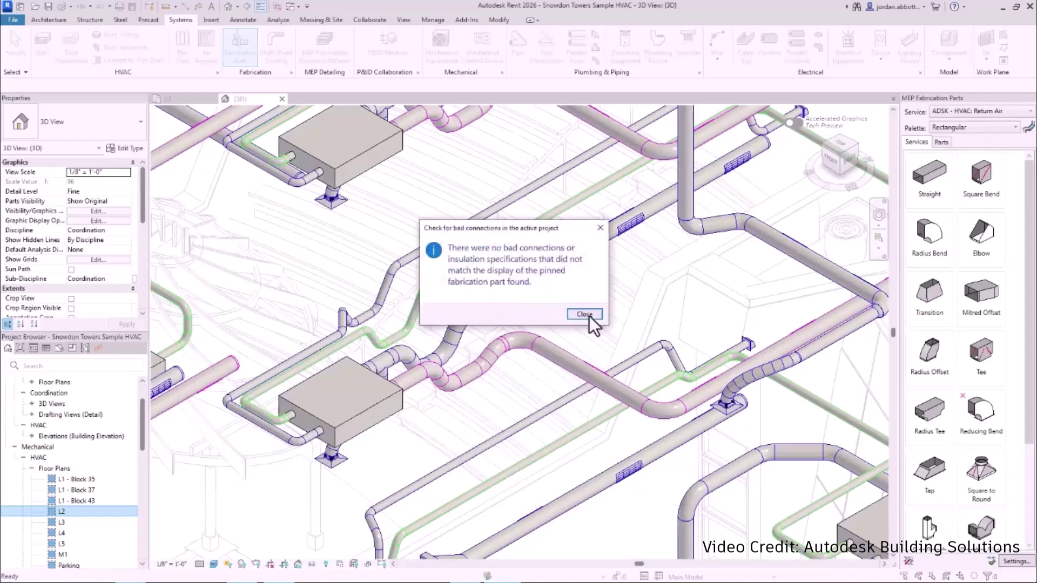
pyautogui.click(584, 314)
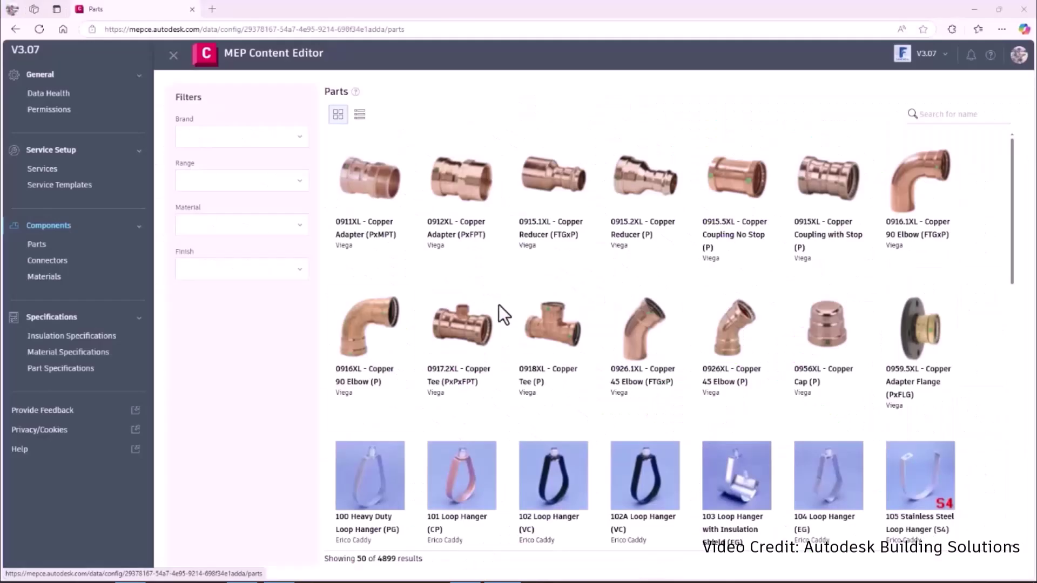
pyautogui.click(377, 322)
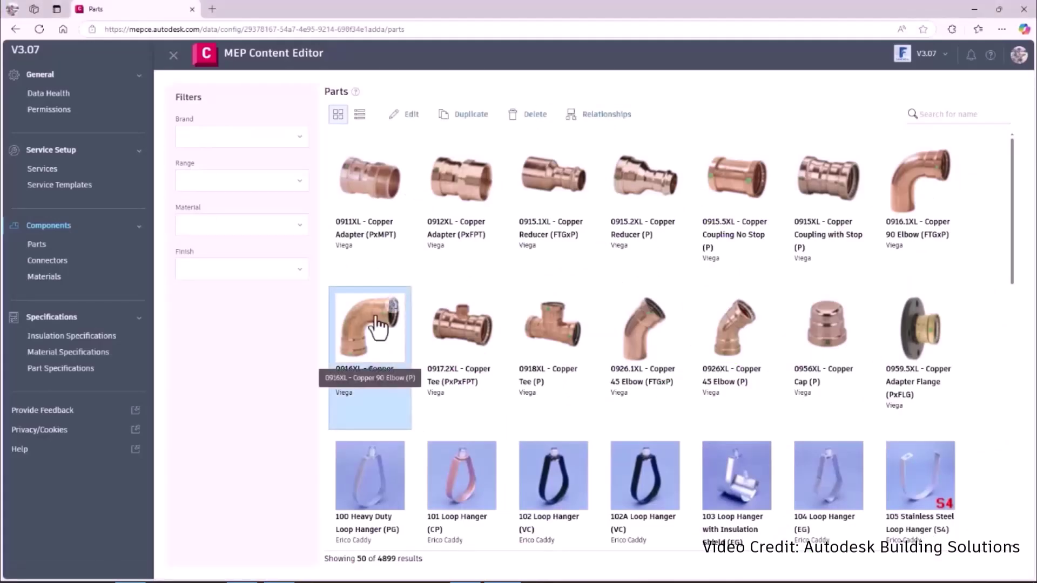
# - Set the 0916XL elbow's End 2 connector to VIE_Pipe Thread-Male
pyautogui.doubleClick(377, 323)
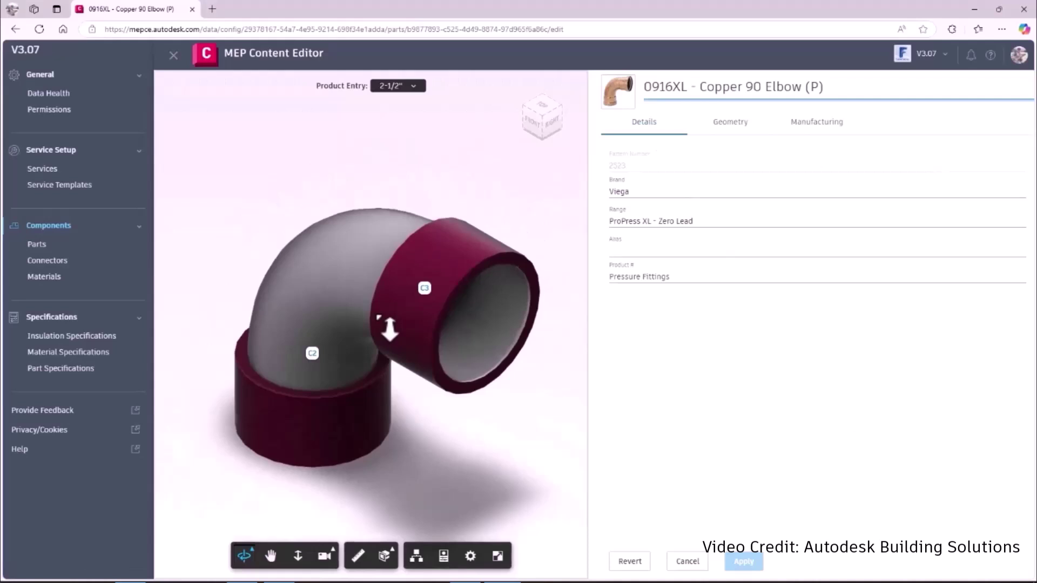
pyautogui.click(730, 125)
pyautogui.click(643, 179)
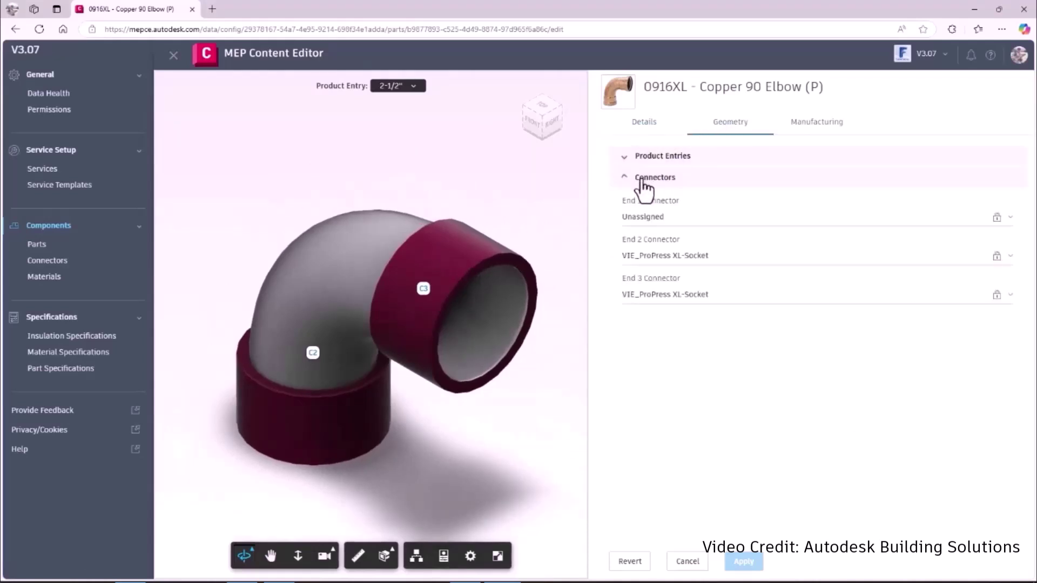
pyautogui.click(657, 257)
pyautogui.click(673, 358)
pyautogui.click(663, 259)
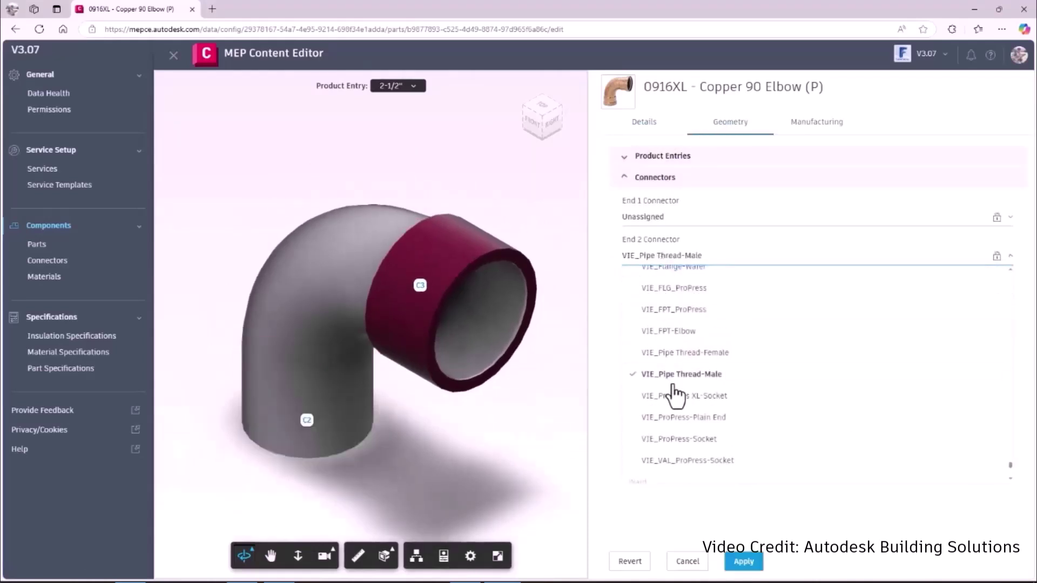
pyautogui.click(675, 396)
# - Open the VIE_ProPress XL-Socket connector, keeping gender Female and matching connector Unassigned
pyautogui.click(54, 261)
pyautogui.scroll(-5, 295, 254)
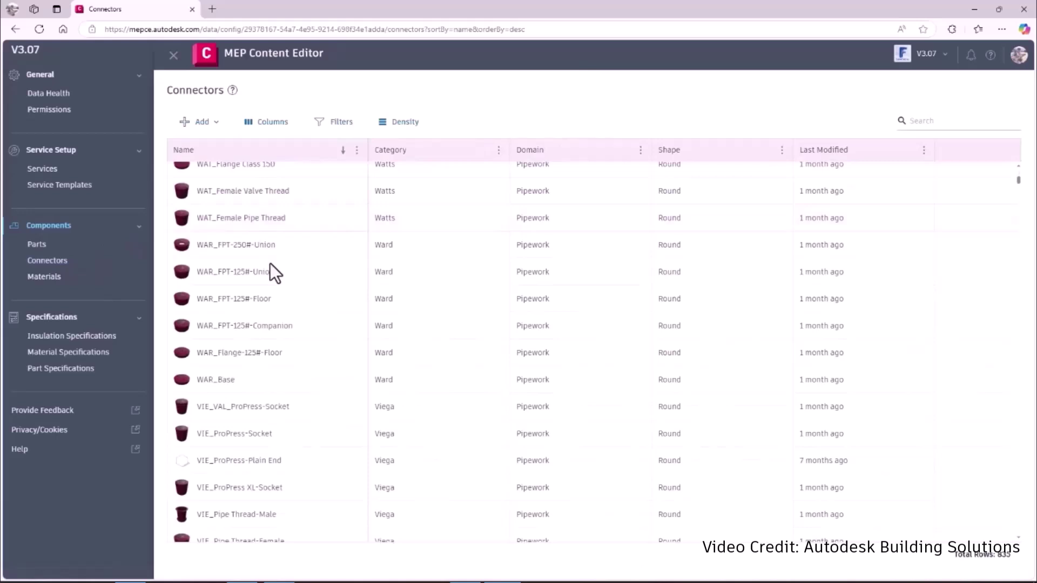
pyautogui.scroll(-4, 273, 273)
pyautogui.doubleClick(247, 270)
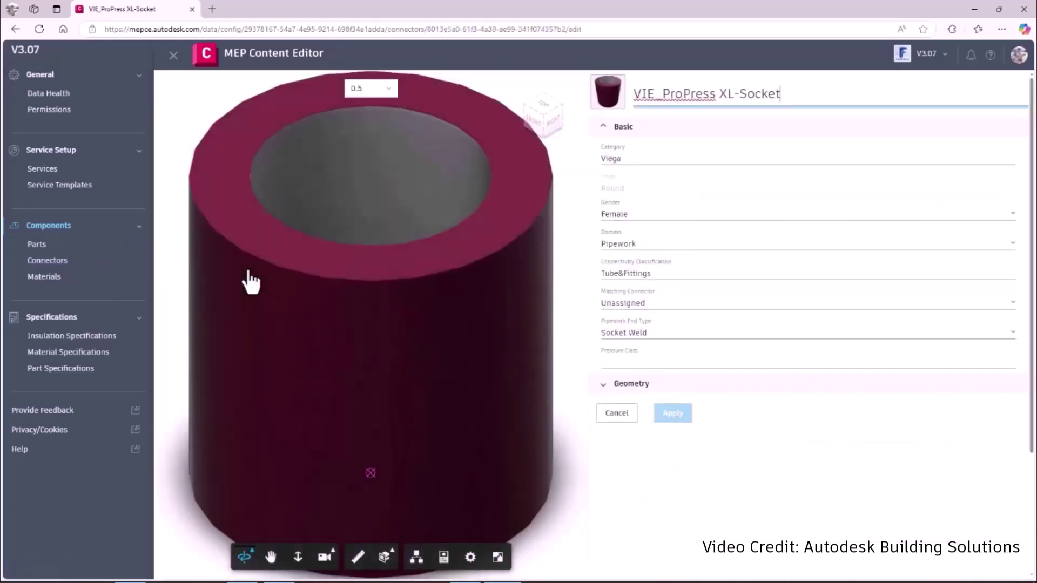
pyautogui.click(1012, 214)
pyautogui.click(1003, 236)
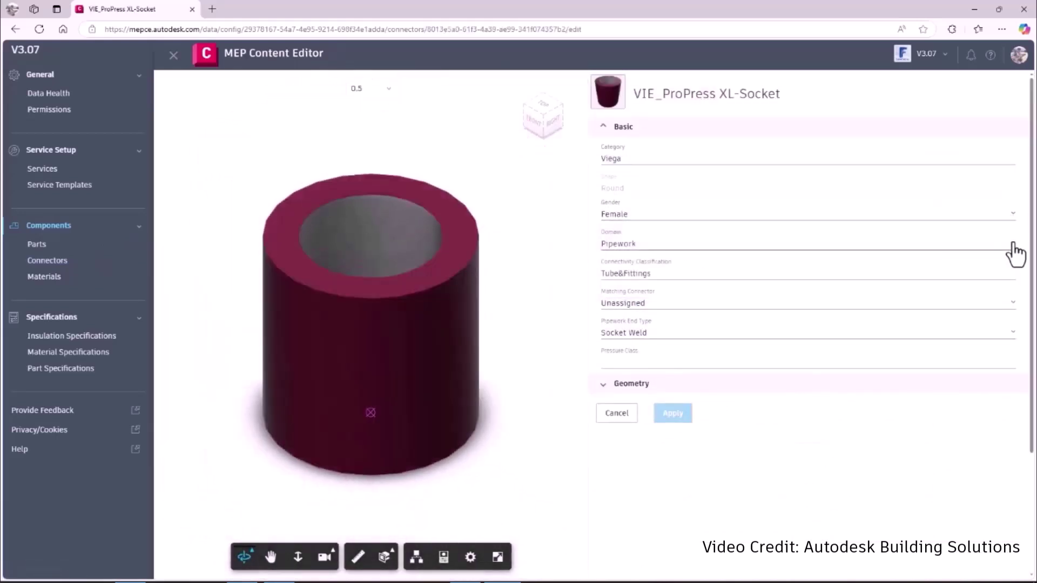
pyautogui.click(1014, 303)
pyautogui.click(1013, 303)
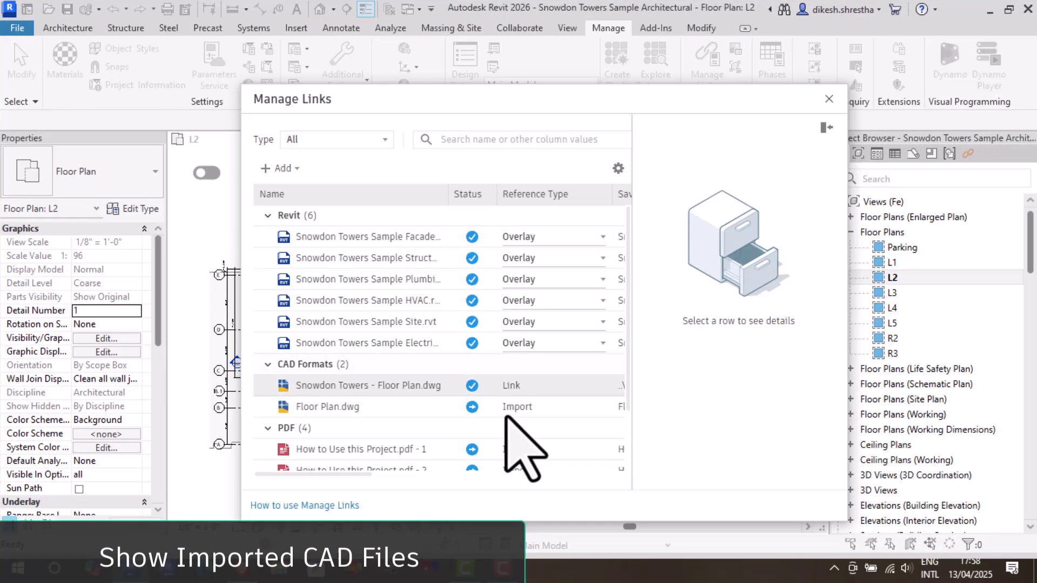
# - Filter Manage Links to CAD Formats, then keep Auto - IFC Origin to Internal Origin positioning for the IFC link
pyautogui.click(357, 143)
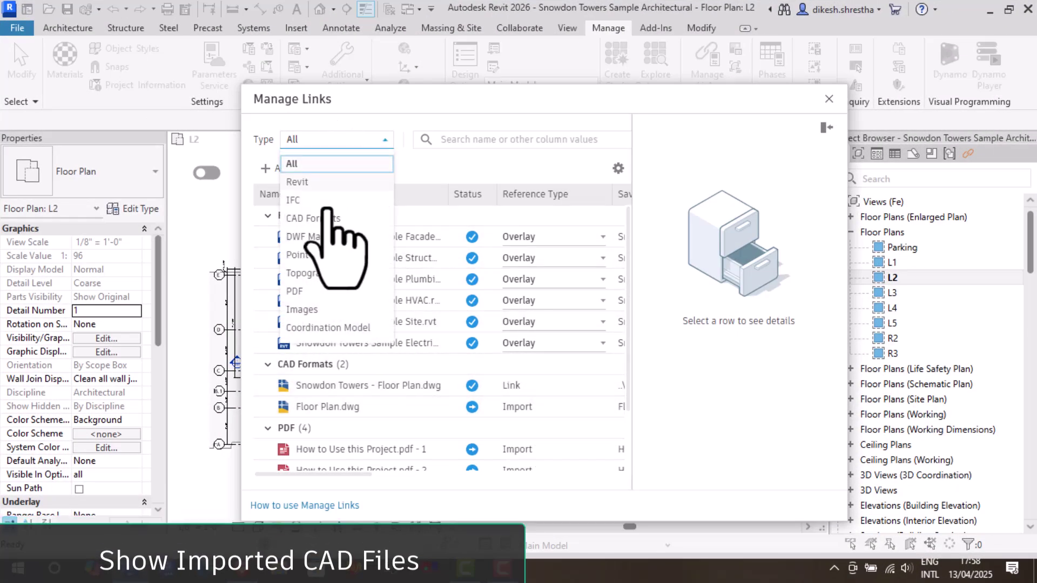
pyautogui.click(325, 217)
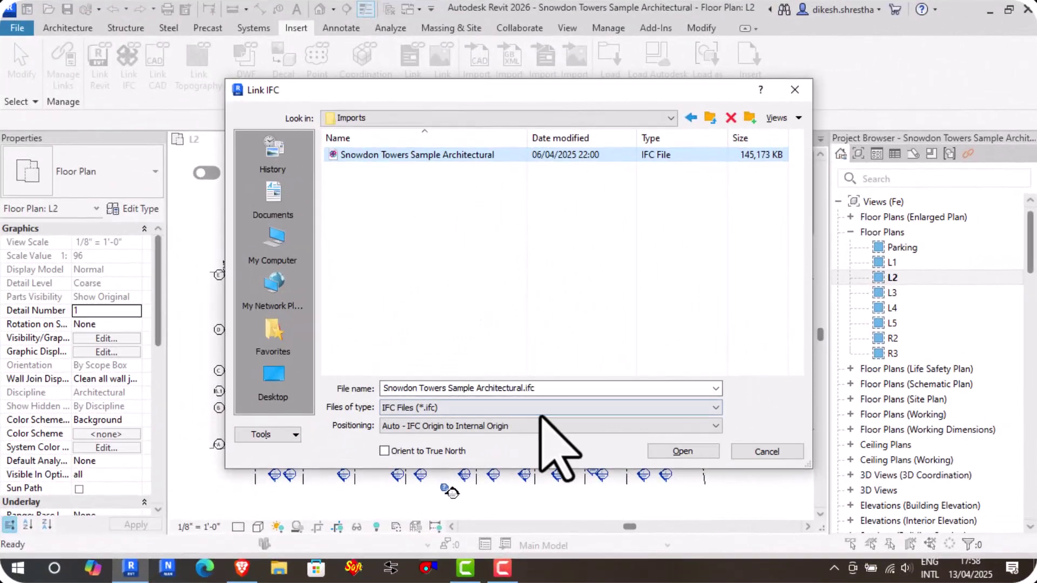
pyautogui.click(547, 425)
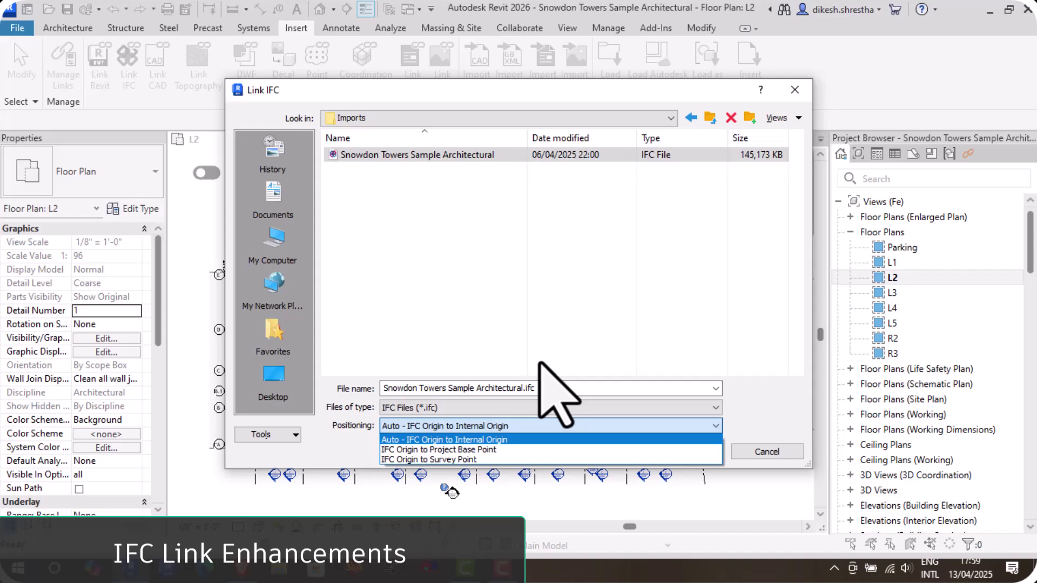
pyautogui.click(545, 345)
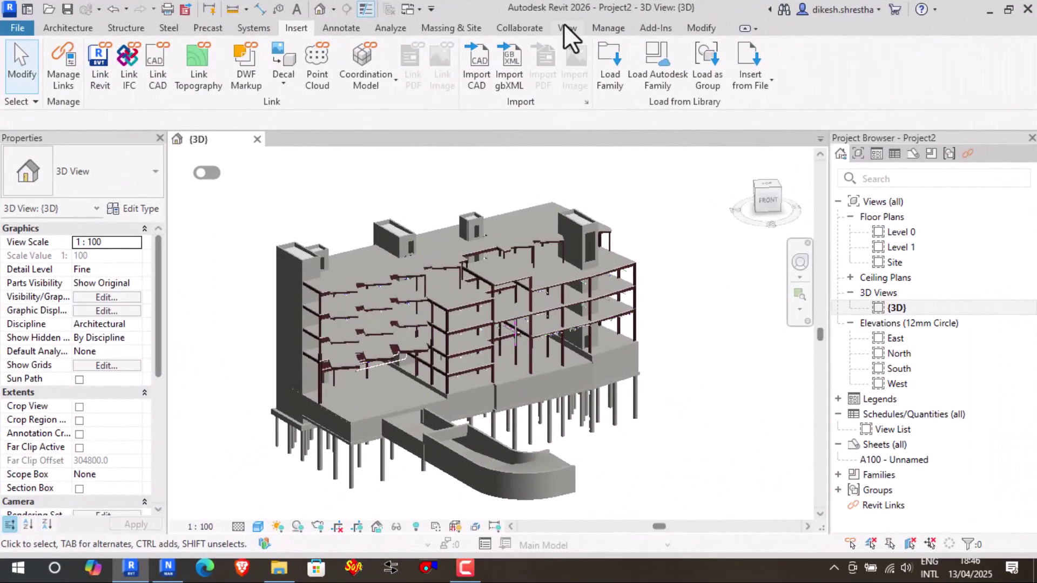
# - Override the HVAC.nwd coordination model's surface colour to green in the 3D view
pyautogui.click(567, 28)
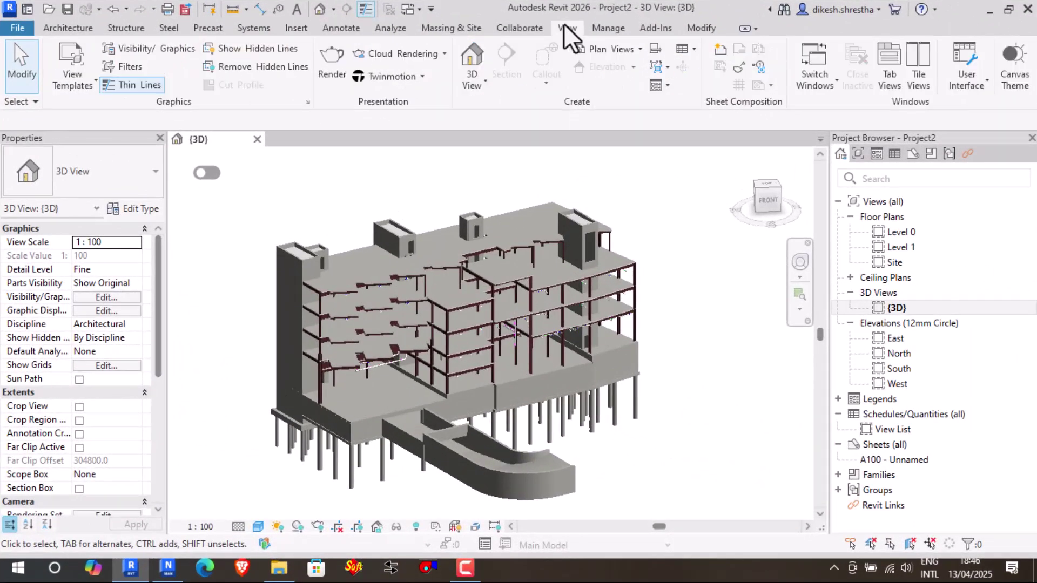
pyautogui.click(143, 53)
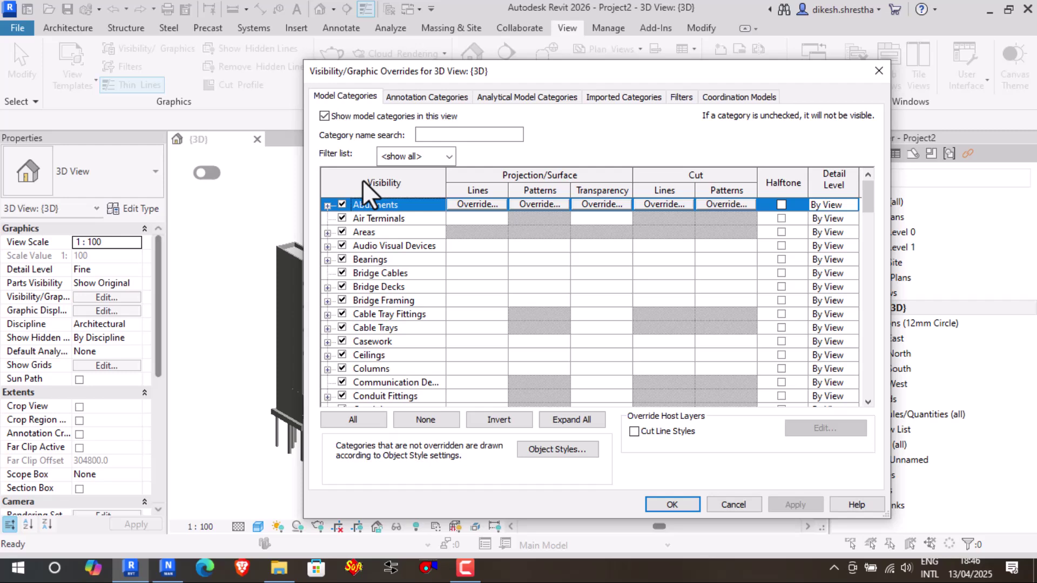
pyautogui.click(722, 98)
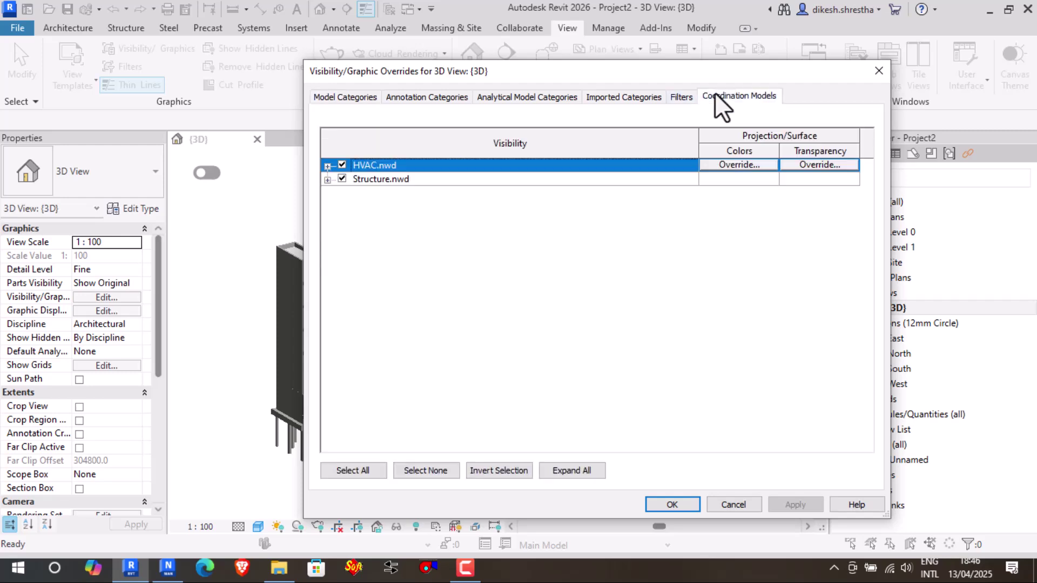
pyautogui.click(723, 166)
pyautogui.click(560, 290)
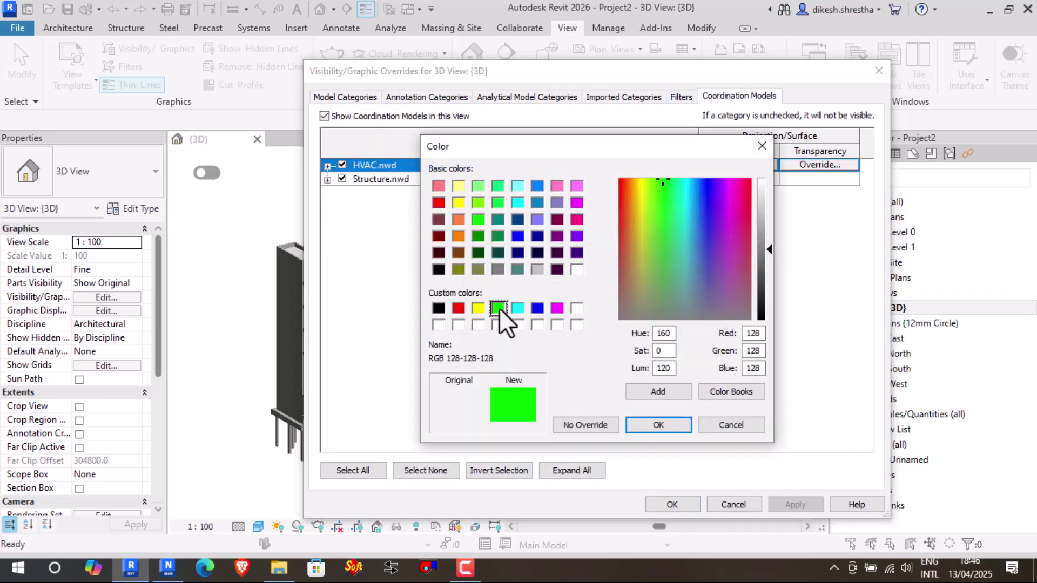
pyautogui.click(653, 424)
pyautogui.click(588, 318)
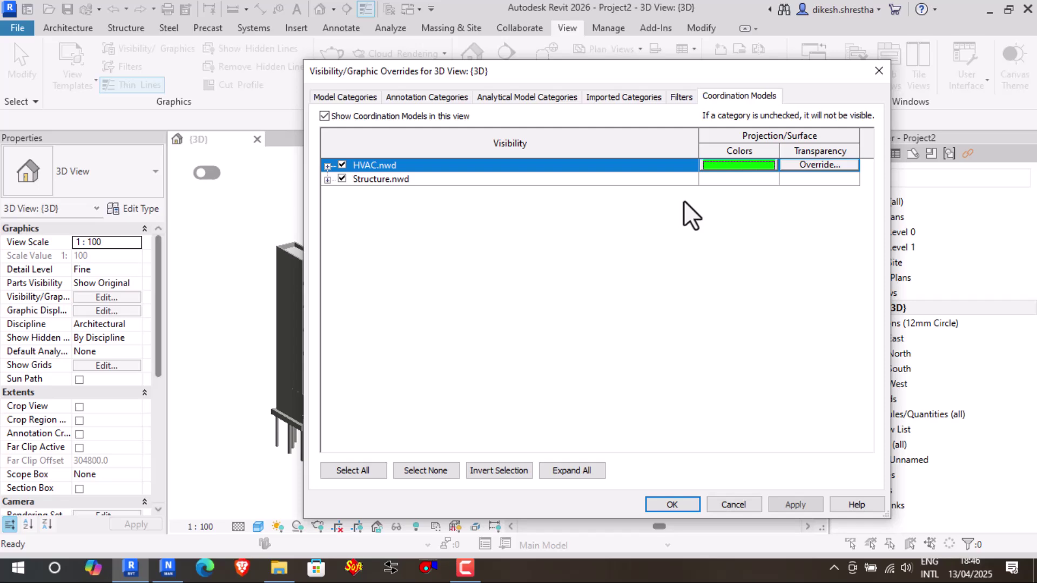
# - Make Structure.nwd red with 75 transparency and apply the overrides
pyautogui.click(729, 178)
pyautogui.click(724, 180)
pyautogui.click(599, 291)
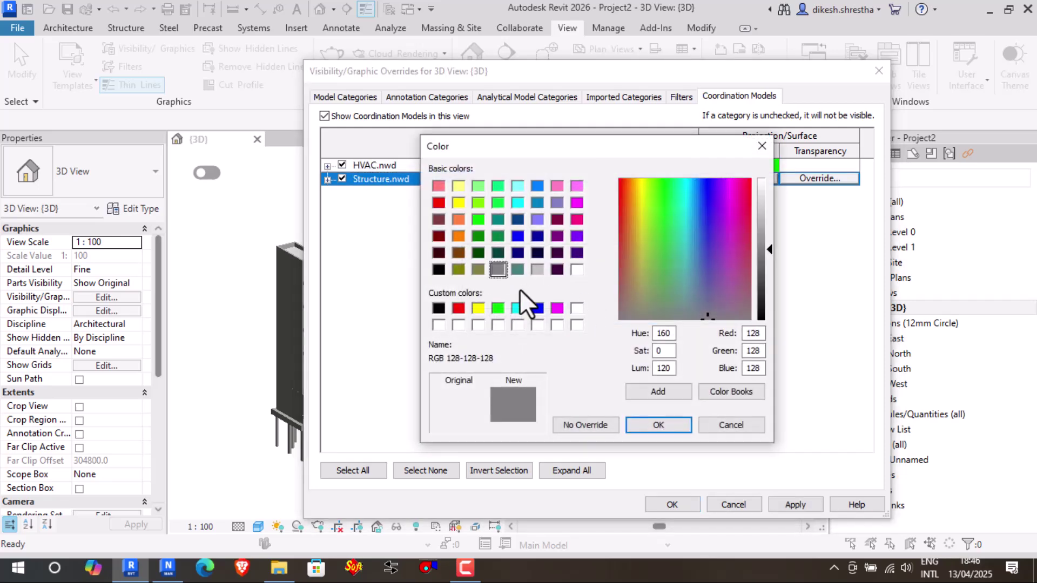
pyautogui.click(654, 425)
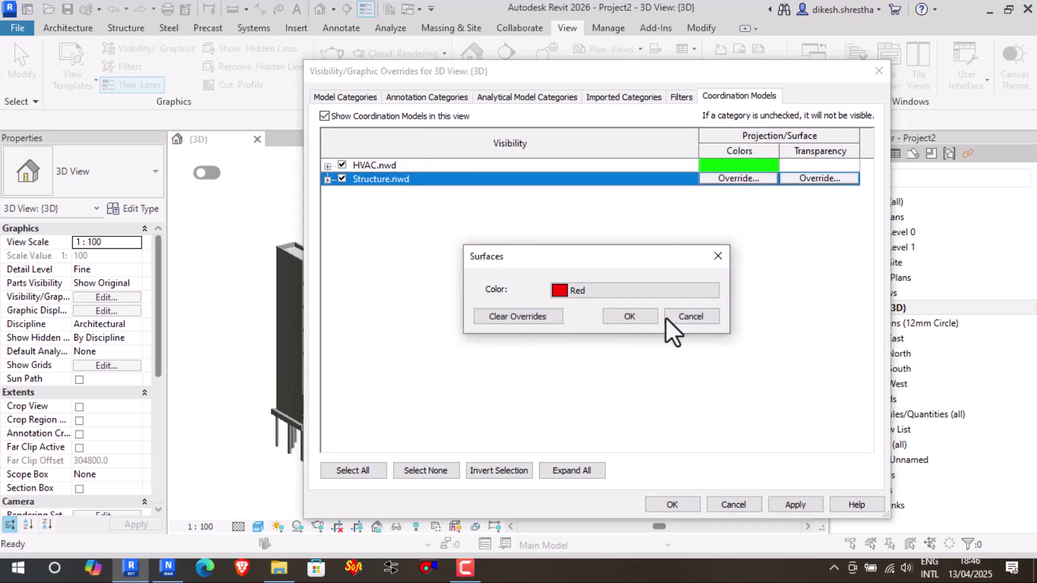
pyautogui.click(619, 318)
pyautogui.click(818, 179)
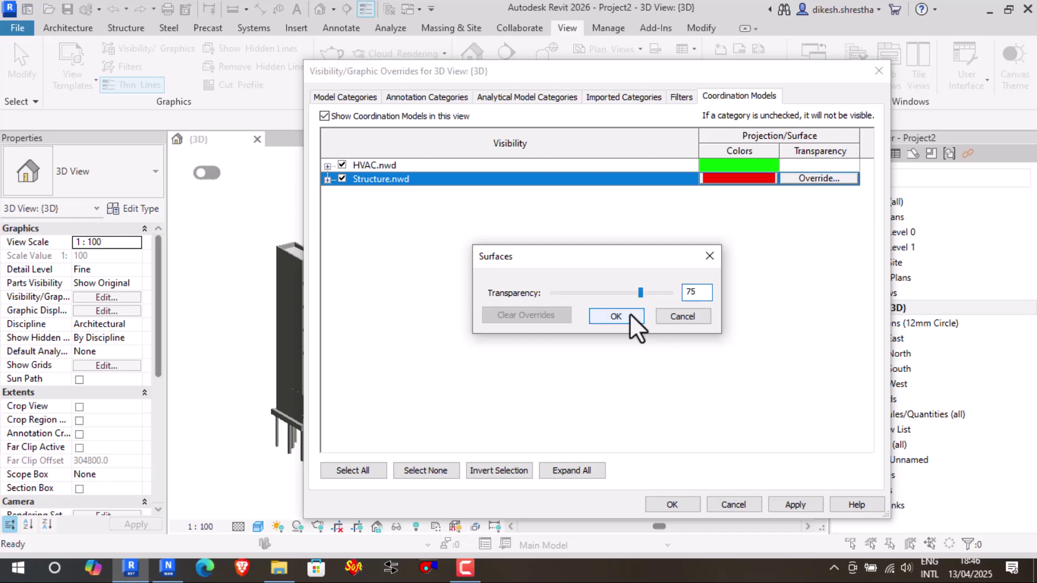
pyautogui.click(616, 317)
pyautogui.click(672, 504)
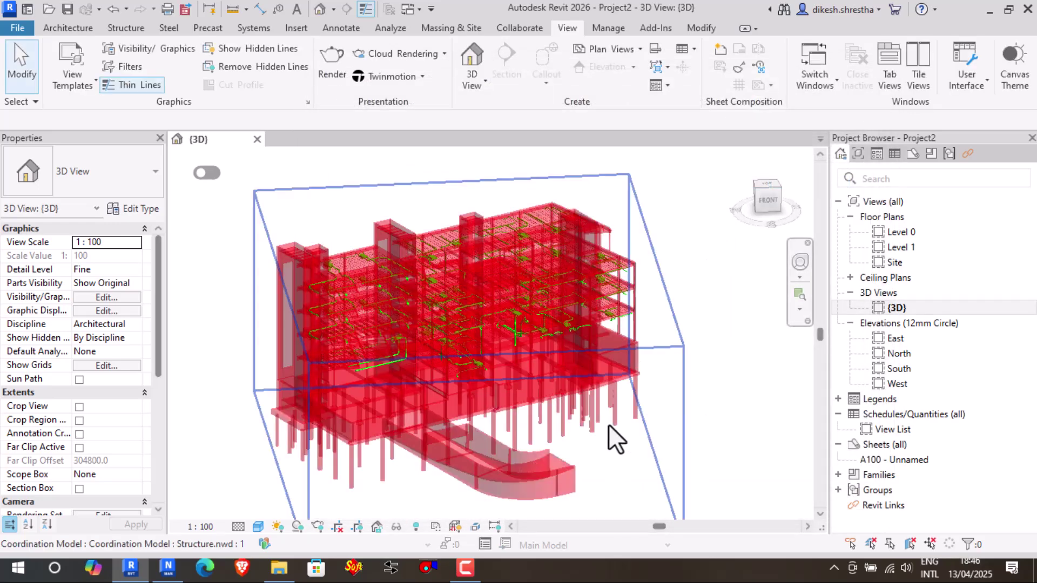
pyautogui.scroll(3, 436, 335)
pyautogui.click(766, 310)
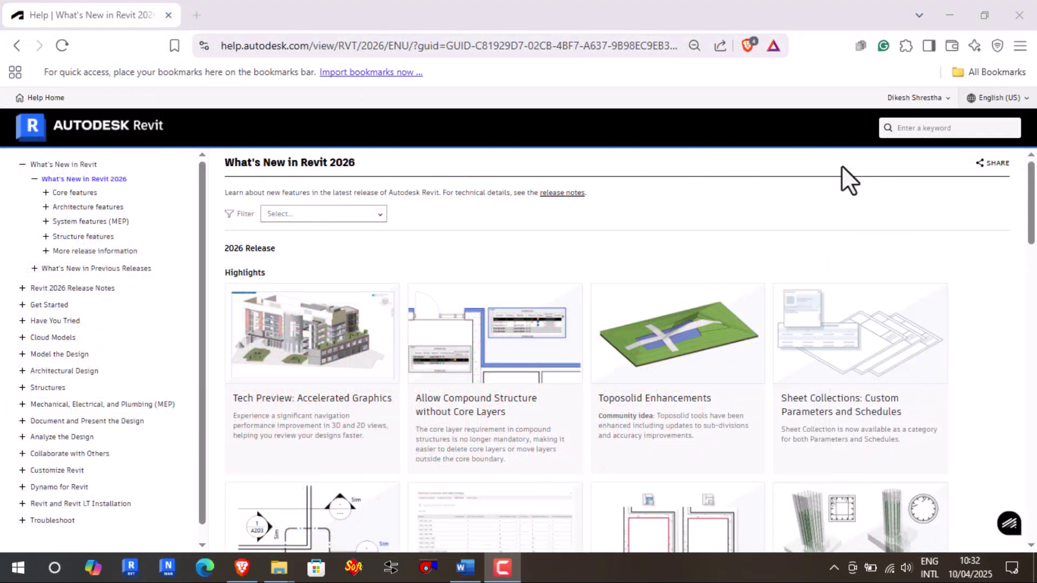
# - Scroll the What's New in Revit 2026 page down to the Robot design code updates card
pyautogui.scroll(-5, 631, 350)
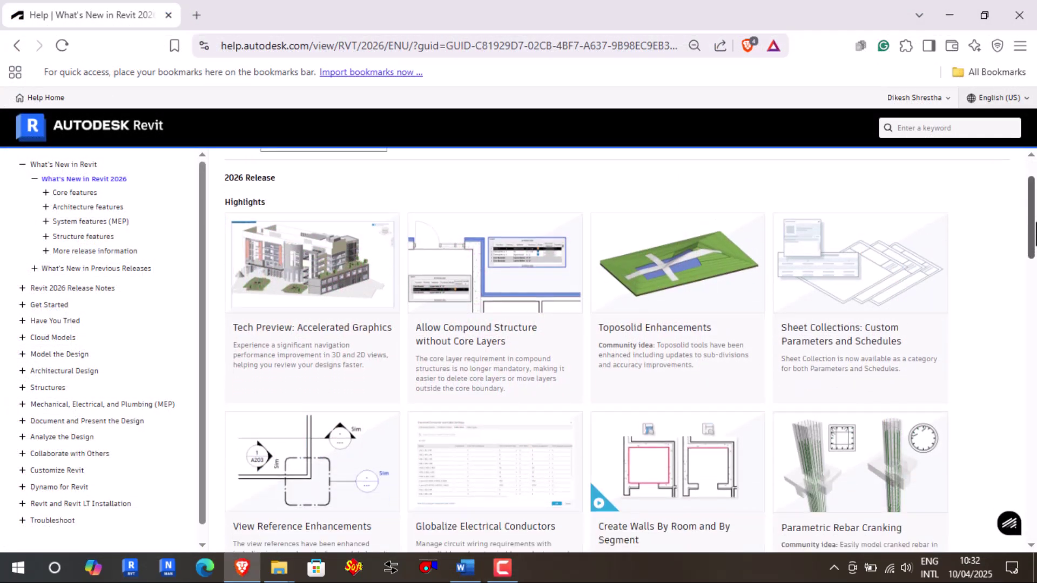
pyautogui.moveTo(1032, 278); pyautogui.dragTo(1032, 527)
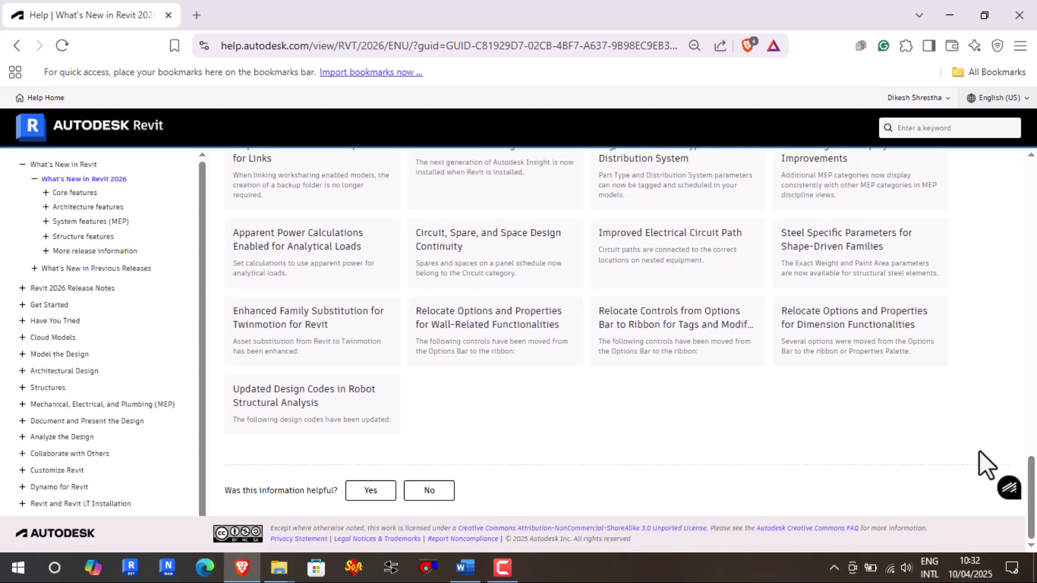